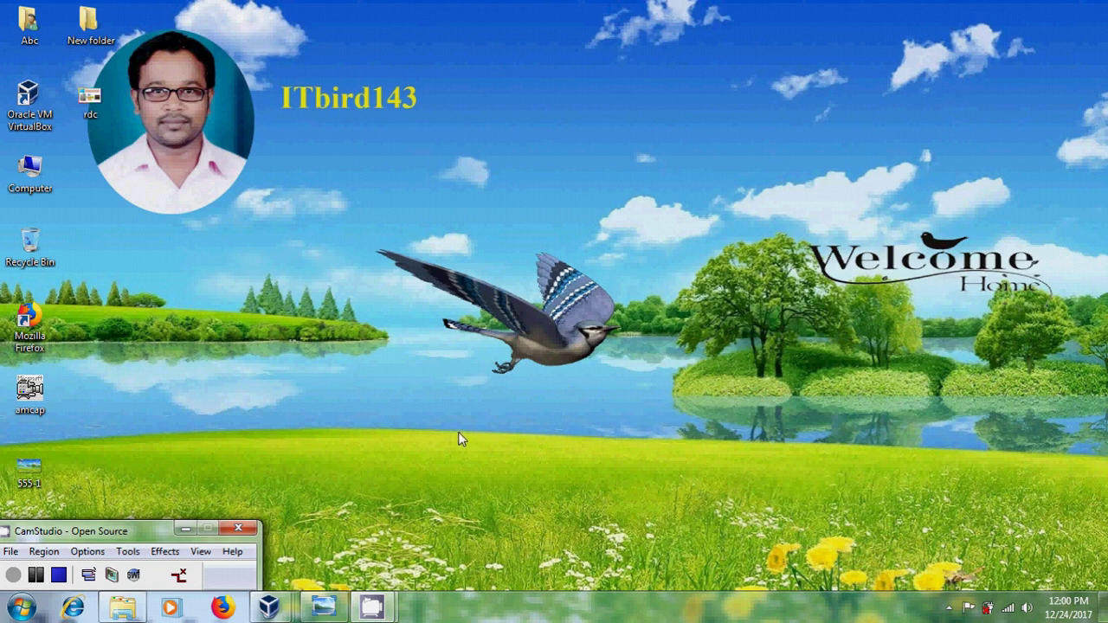
View the rdc title image, then bring the server2k12 virtual machine to the front.
click(322, 608)
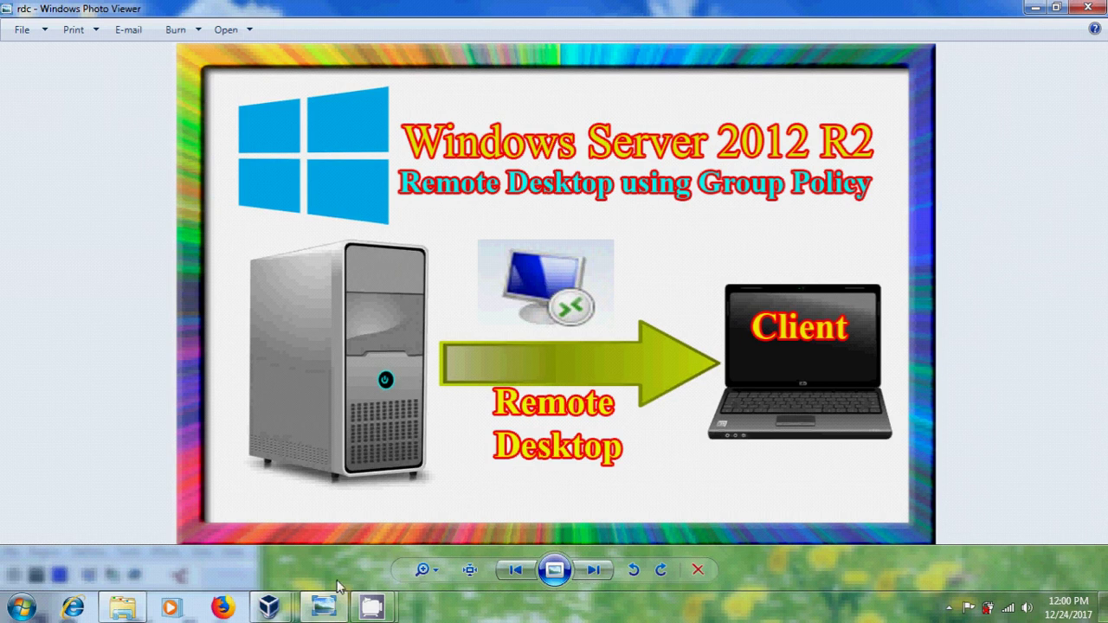
mouse_move(269, 606)
click(307, 520)
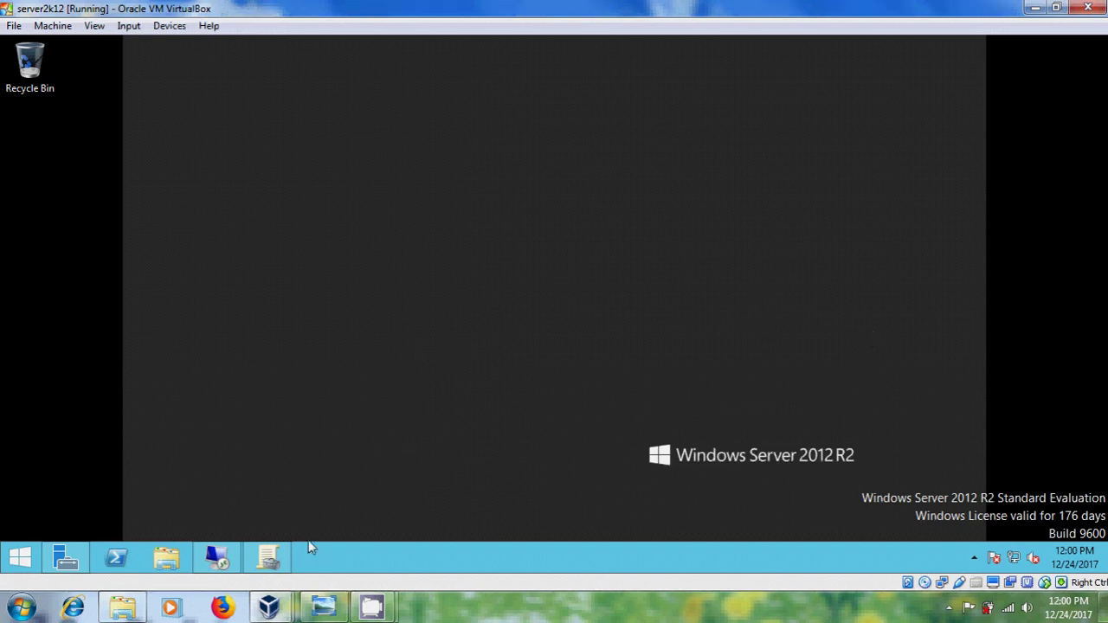
Read the Windows 7 client's IP from its ipconfig output, then launch Remote Desktop Connection on server2k12.
mouse_move(289, 606)
click(429, 509)
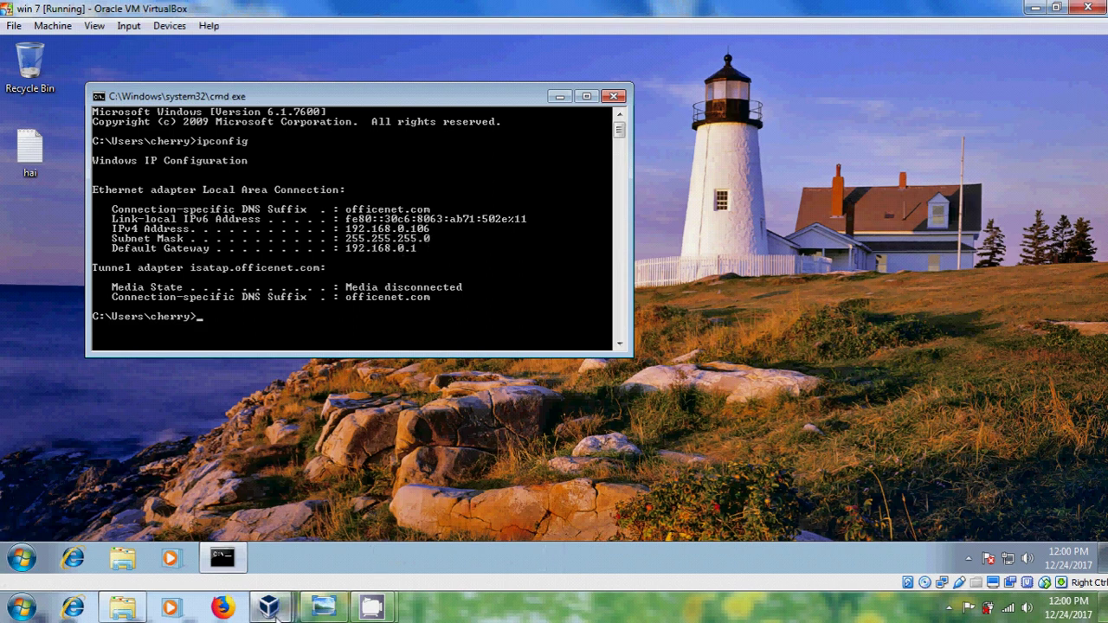
mouse_move(274, 612)
click(282, 524)
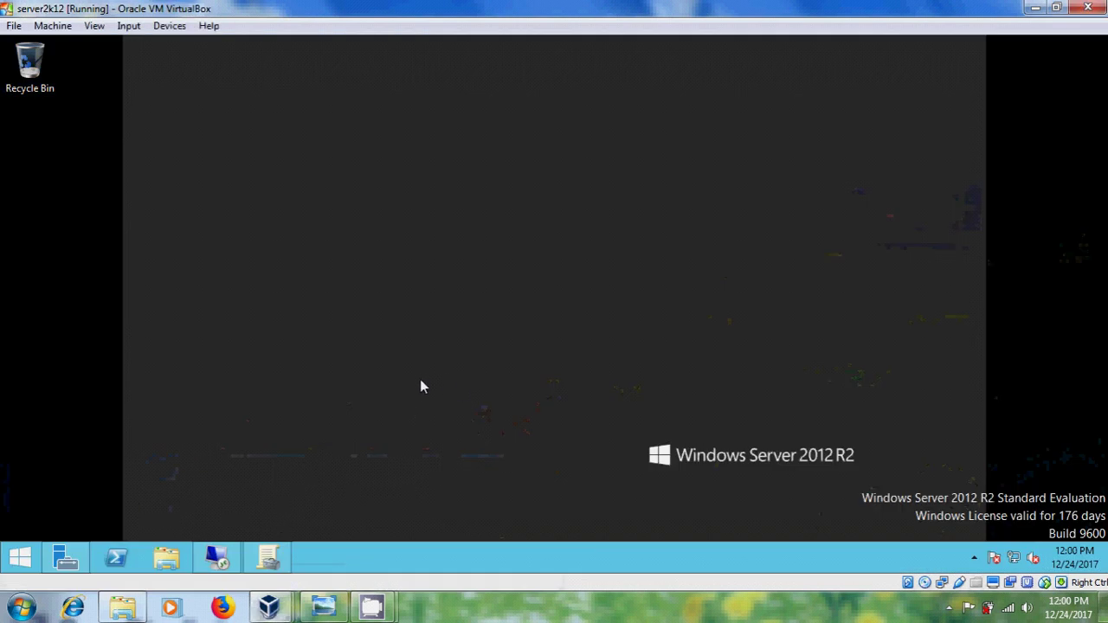
click(217, 557)
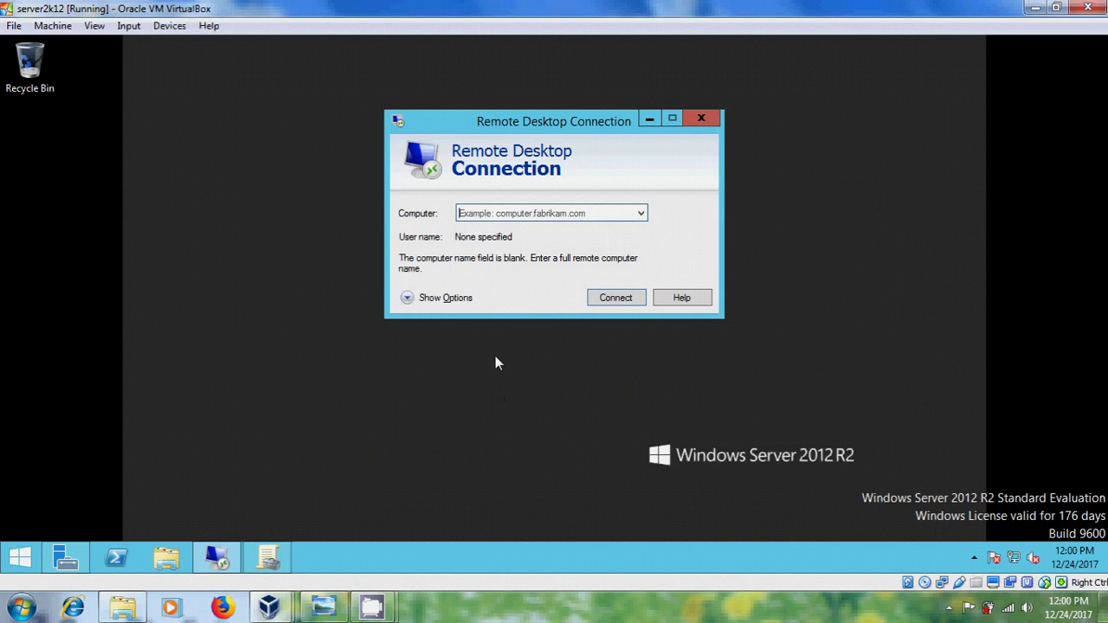
Attempt a Remote Desktop connection to 192.168.0.106 and dismiss the can't-connect error.
text(192)
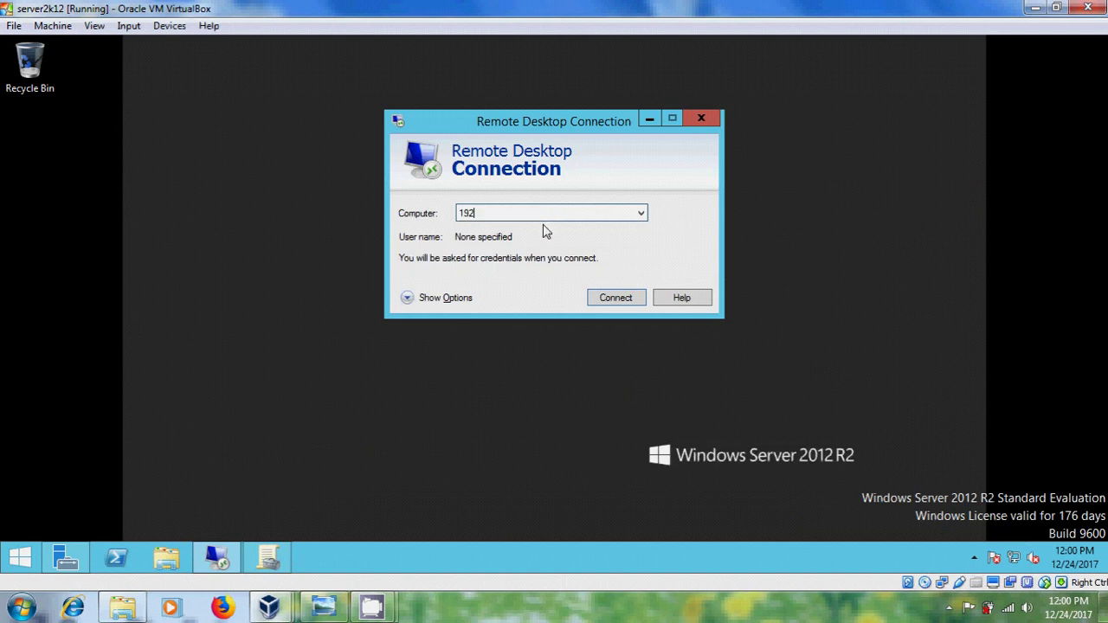
text(.168.0.106)
click(615, 298)
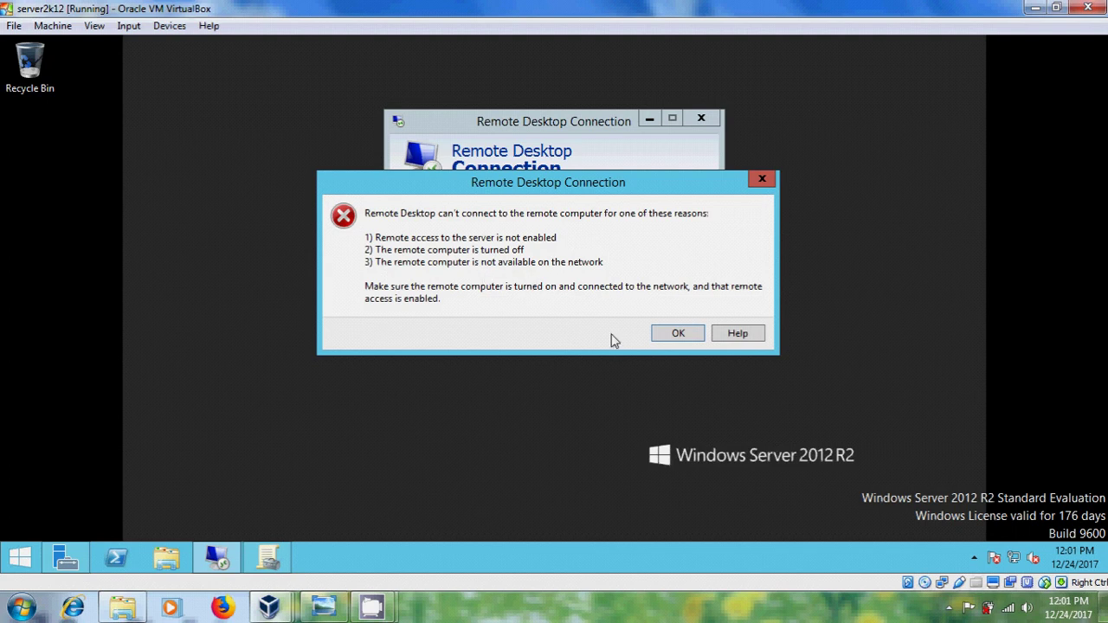
click(679, 334)
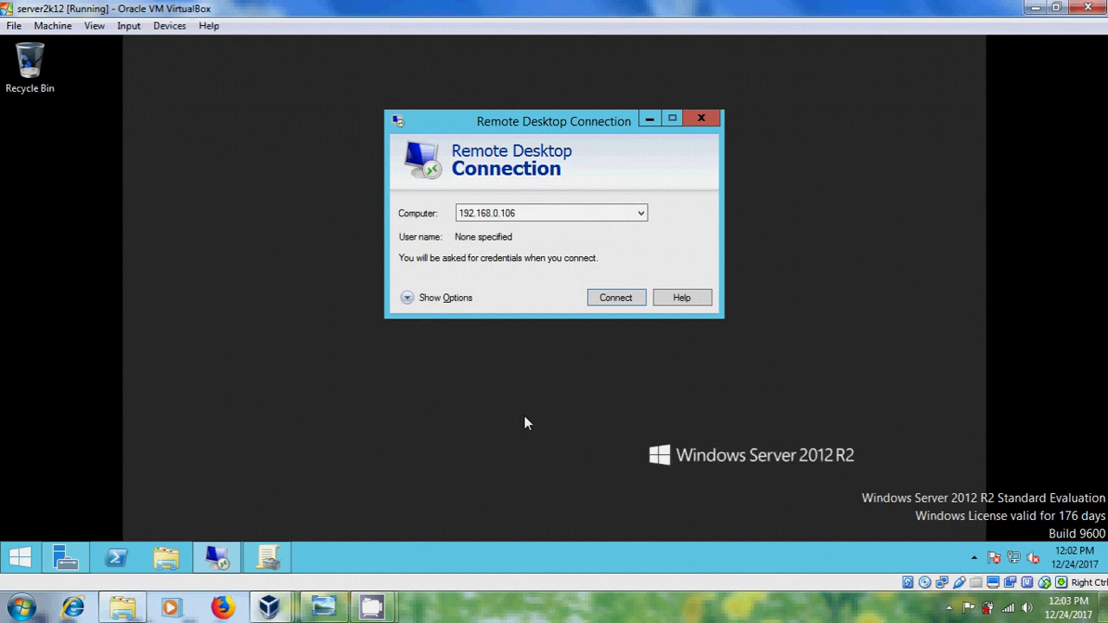
Expand officenet.com in Group Policy Management and edit the Default Domain Policy.
click(268, 558)
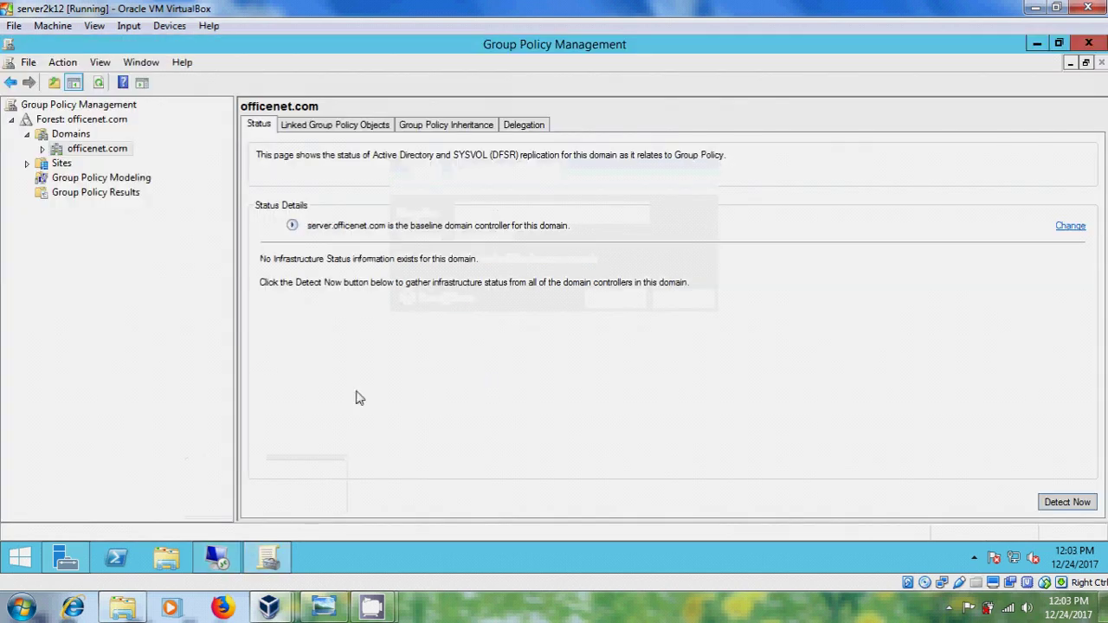
click(42, 148)
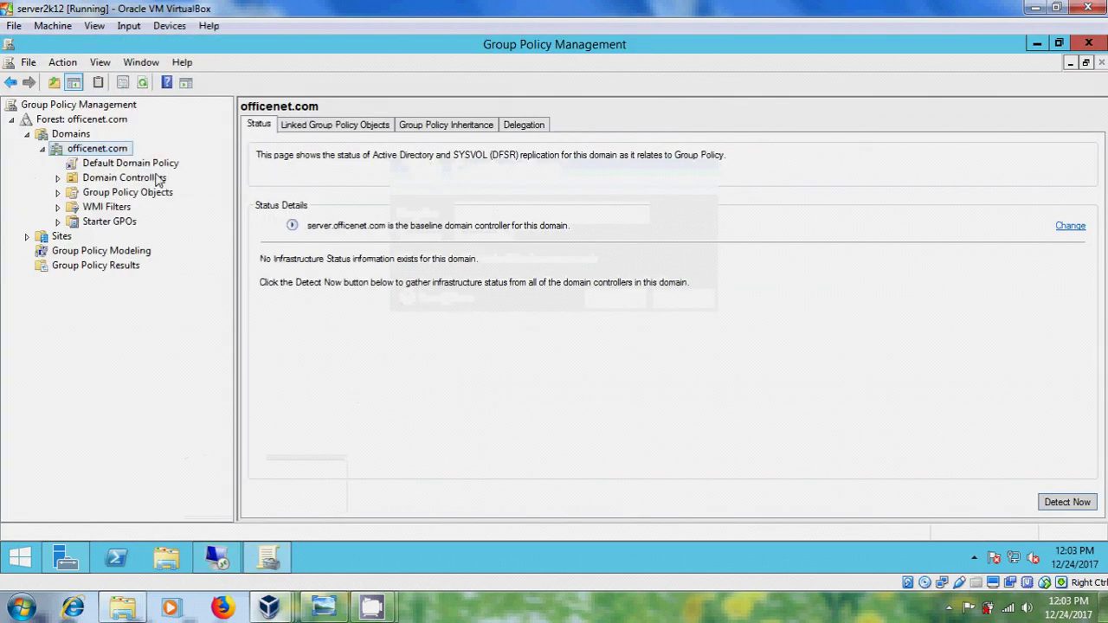
click(152, 165)
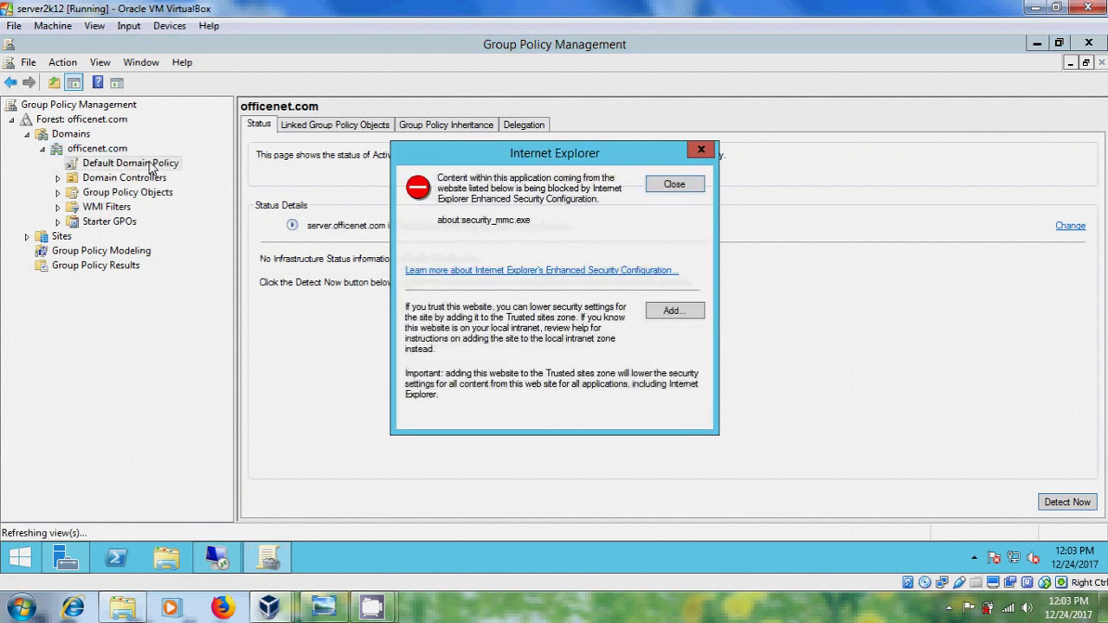
click(682, 183)
click(672, 327)
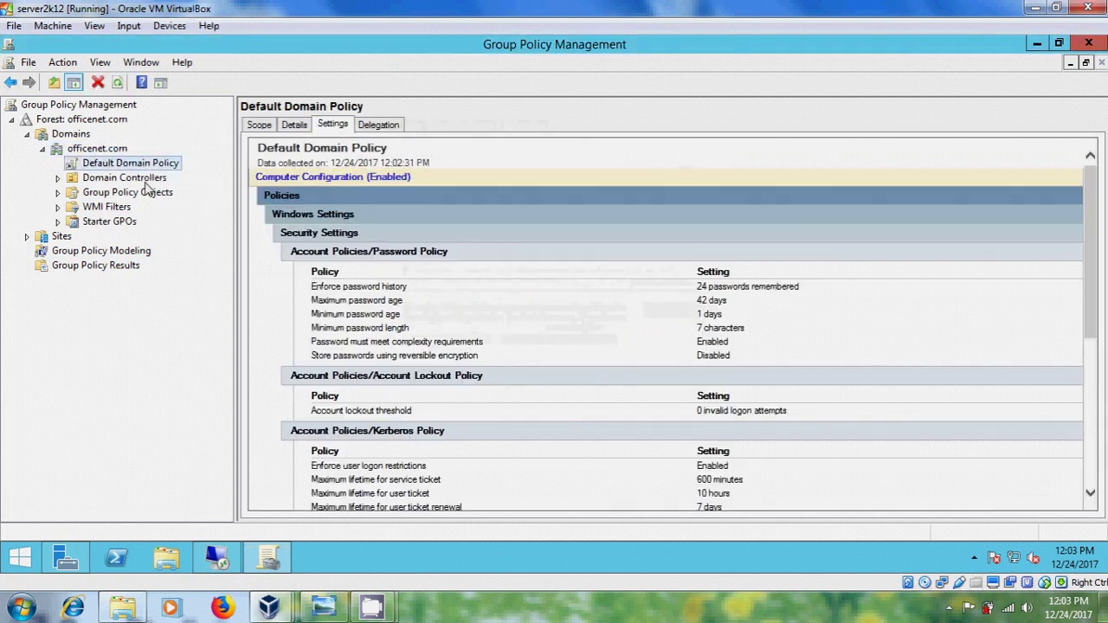
right_click(150, 165)
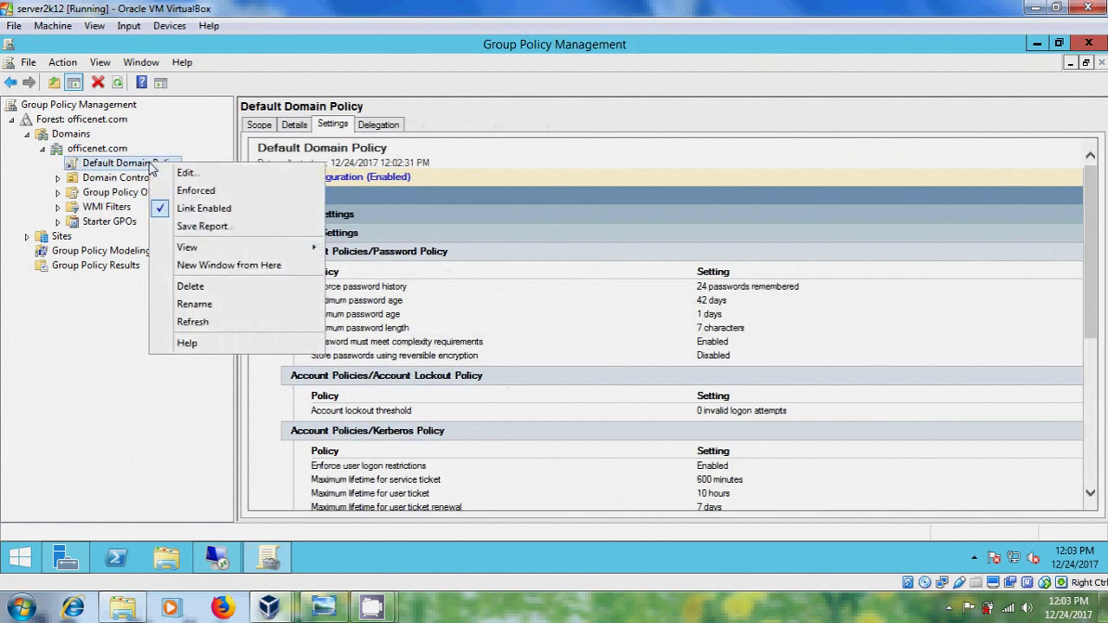
click(200, 174)
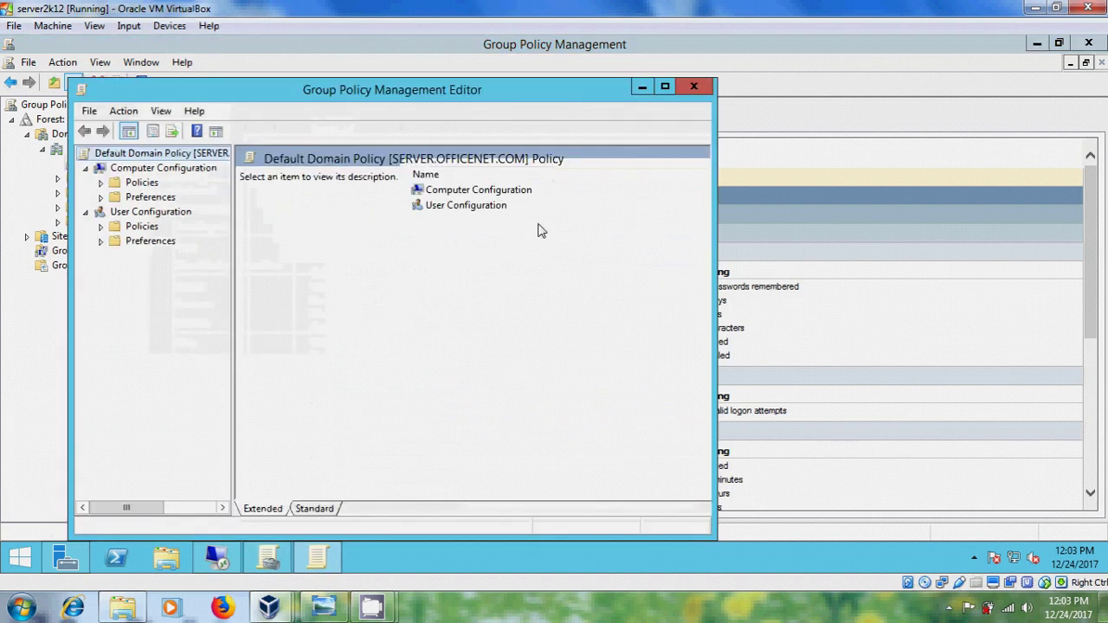
Navigate to Network Connections > Windows Firewall > Domain Profile and select Allow inbound Remote Desktop exceptions.
click(666, 88)
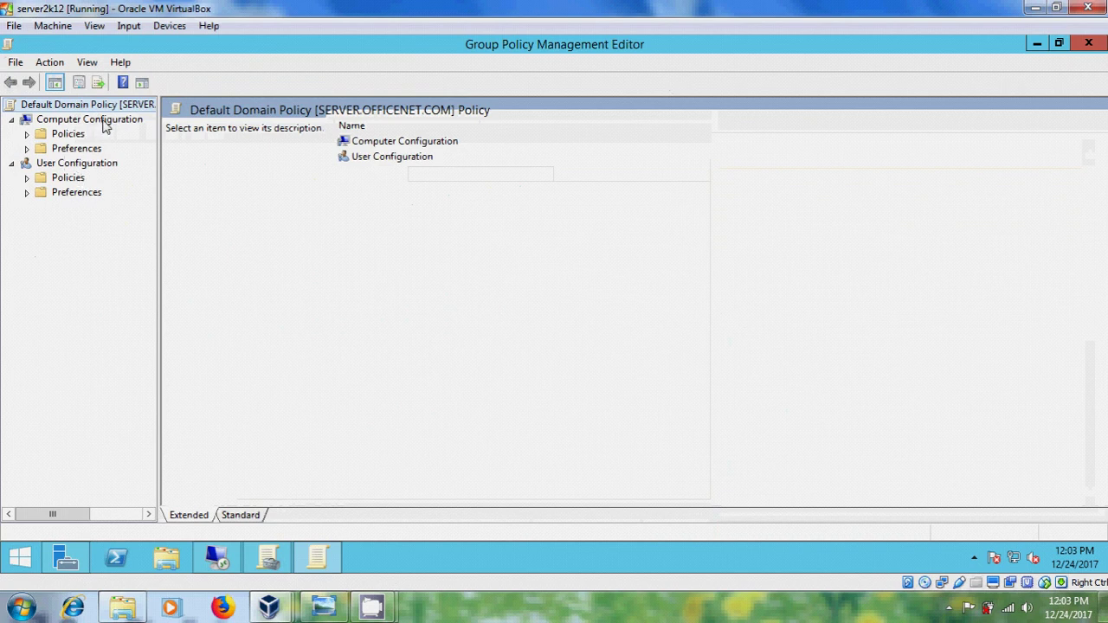
click(27, 135)
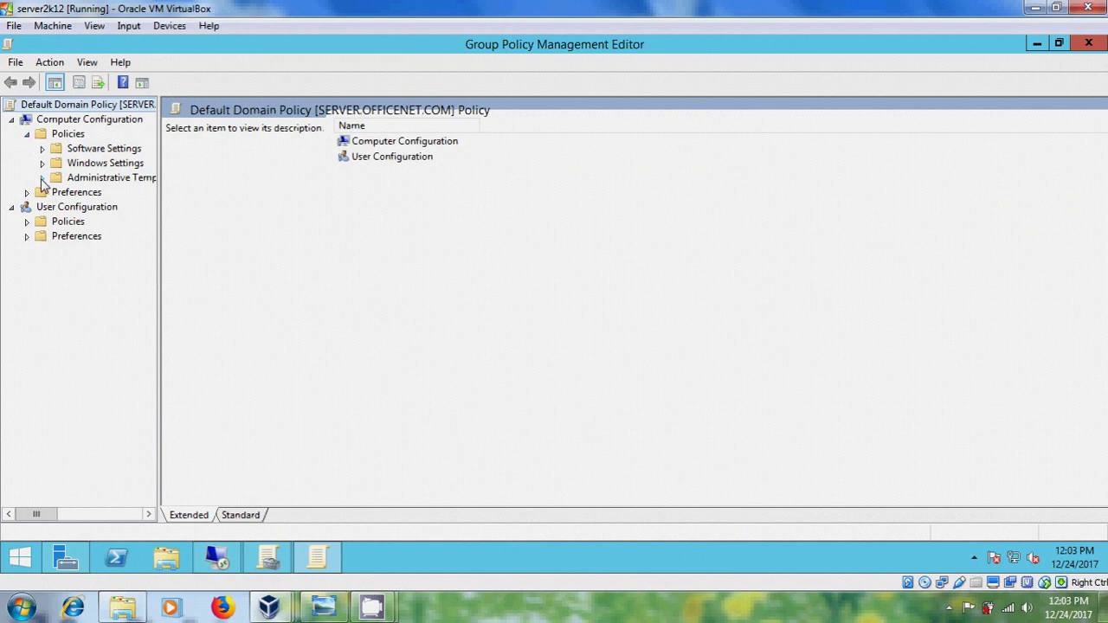
click(42, 178)
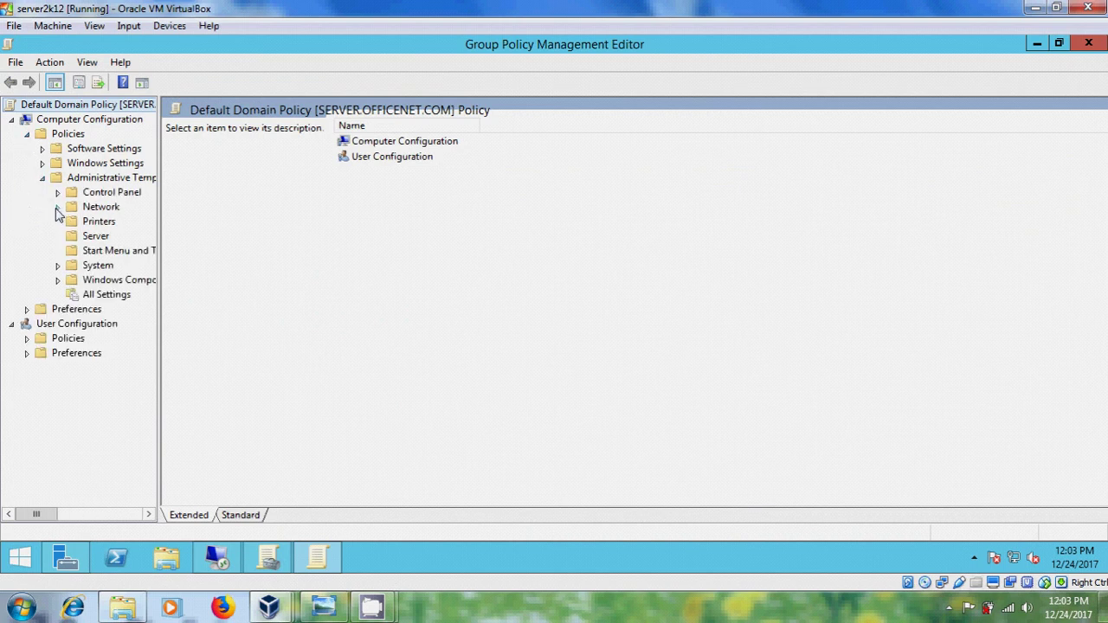
click(58, 208)
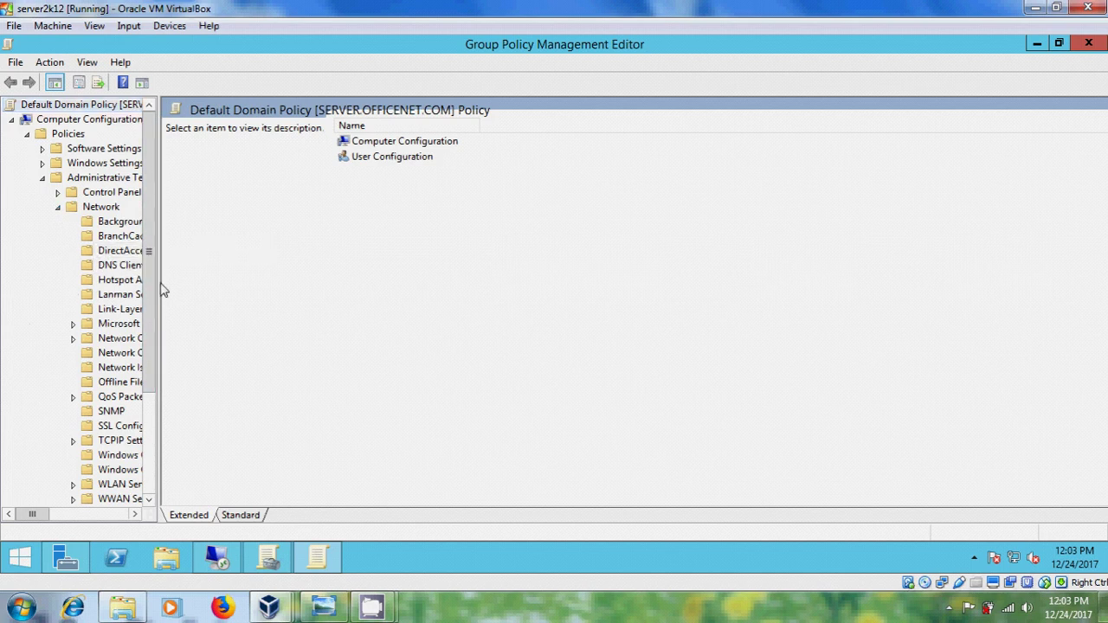
drag(163, 289, 270, 291)
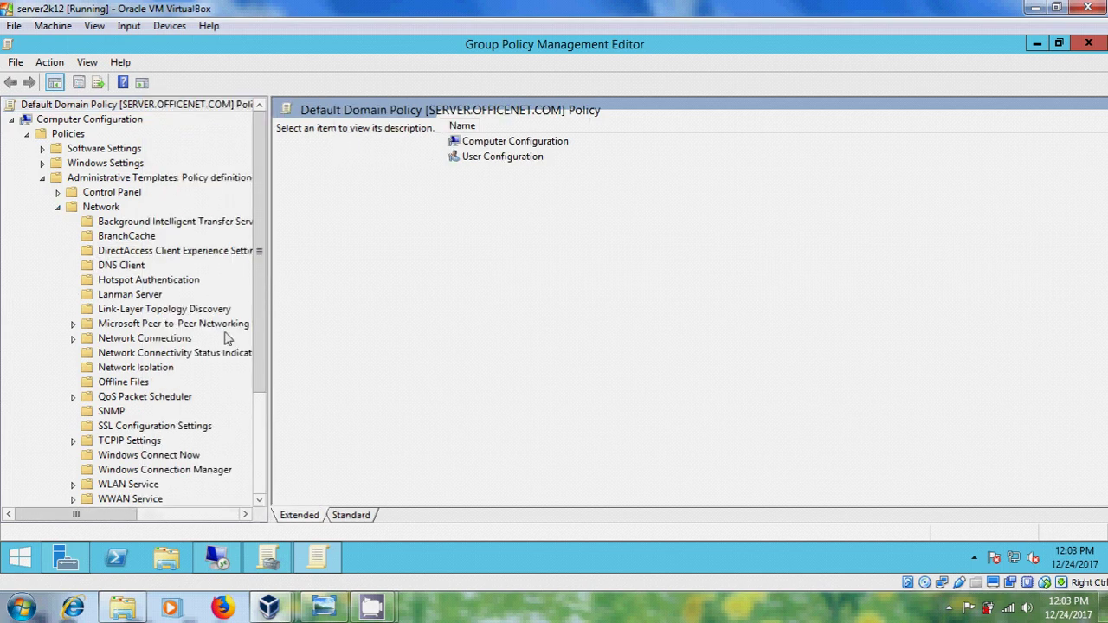
click(73, 338)
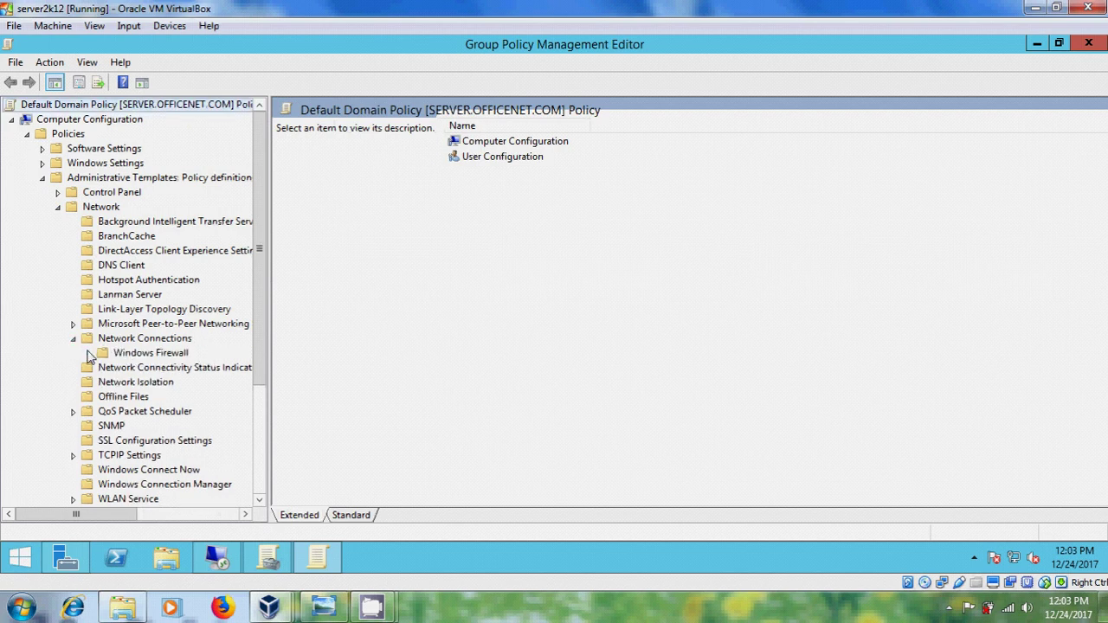
click(88, 353)
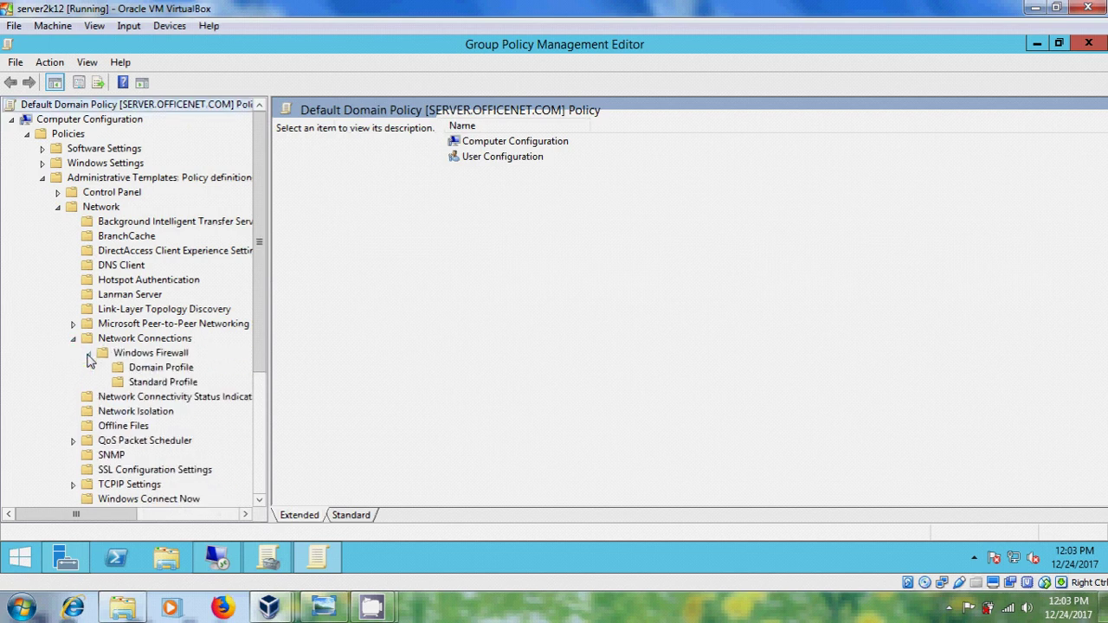
click(181, 370)
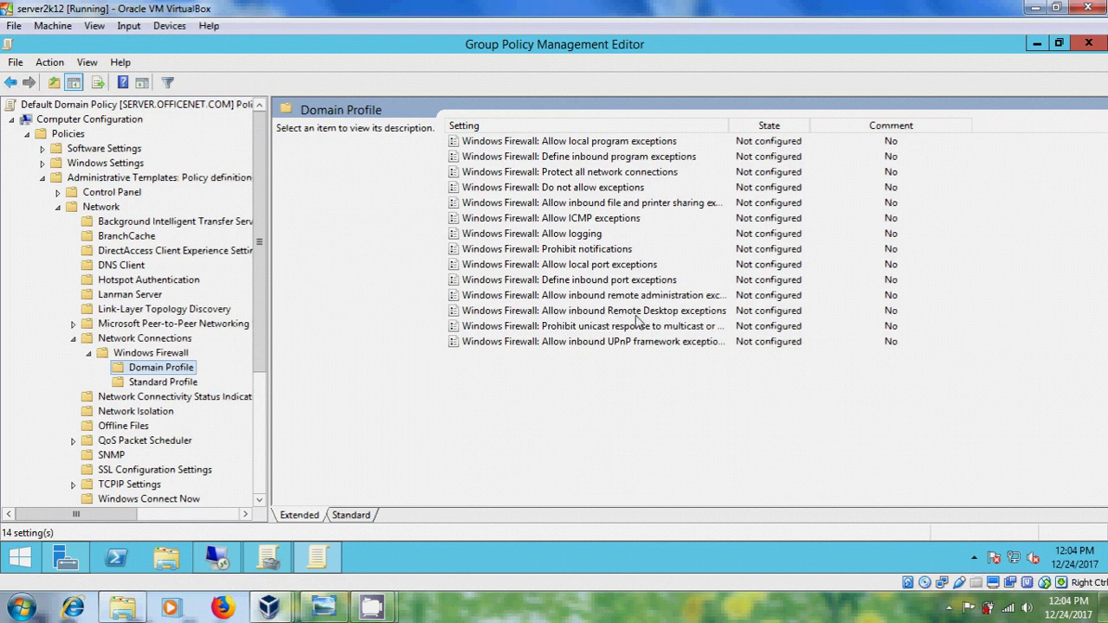
click(676, 313)
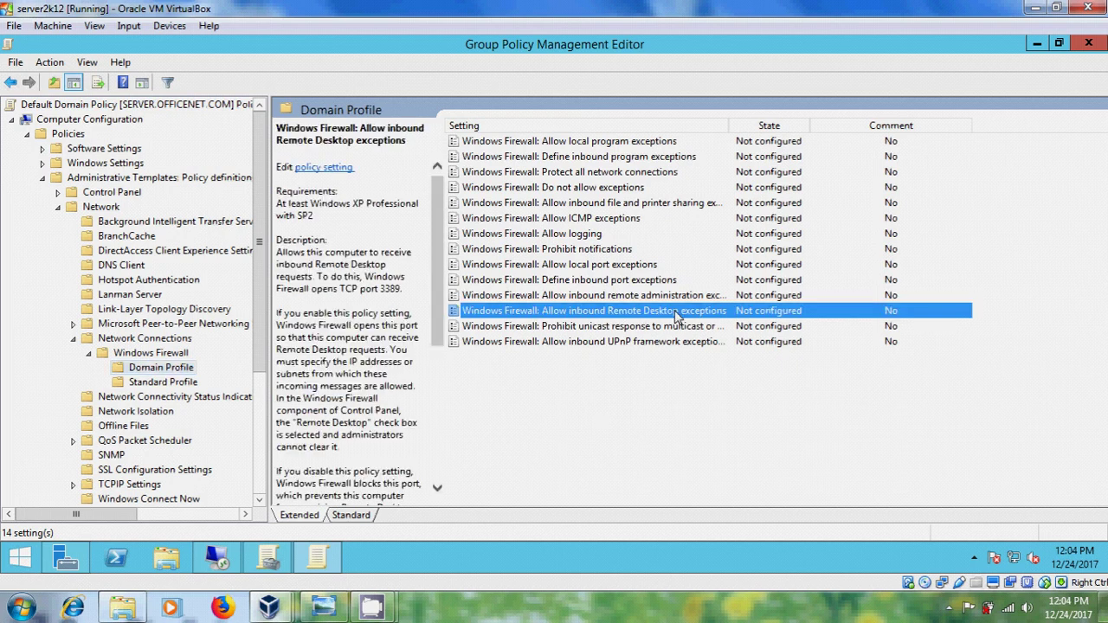
Enable 'Allow inbound Remote Desktop exceptions' with * as the allowed IP addresses.
double_click(676, 313)
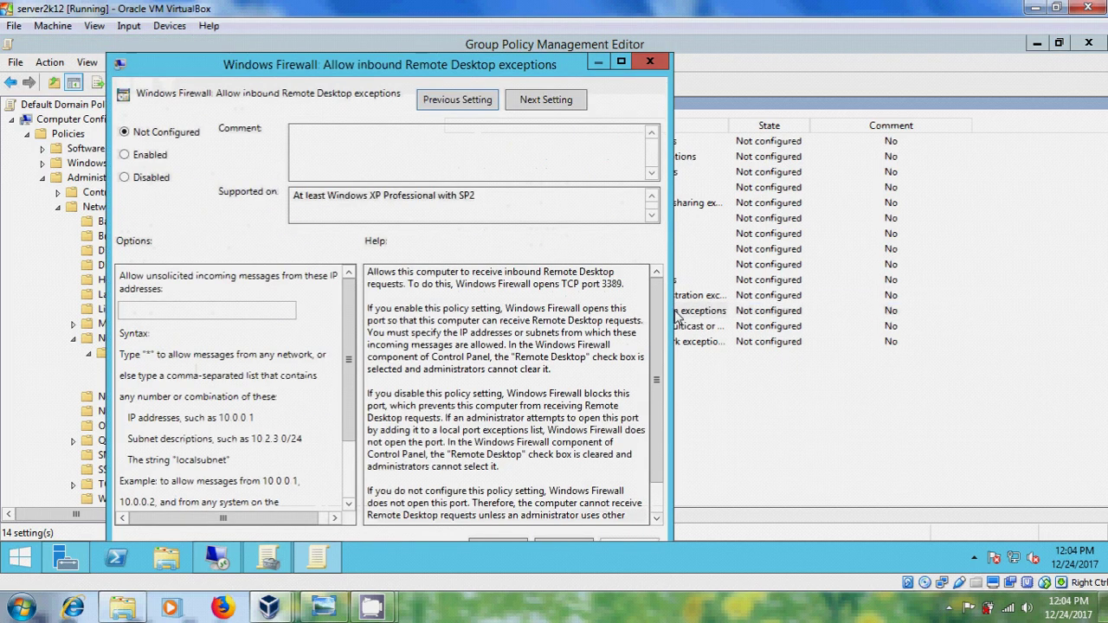
click(623, 60)
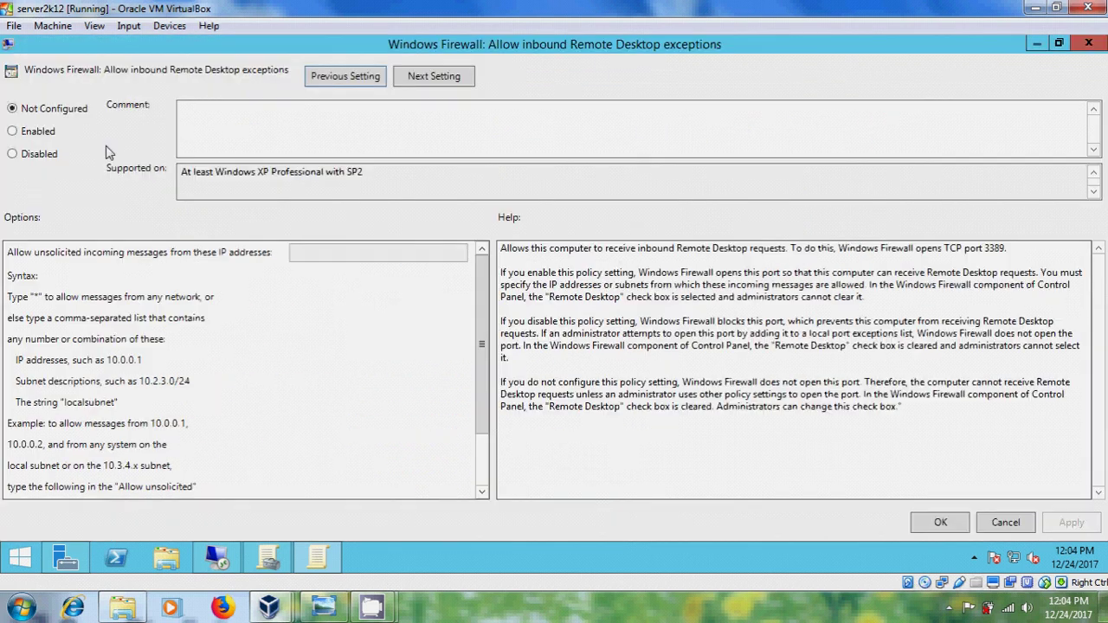
click(13, 132)
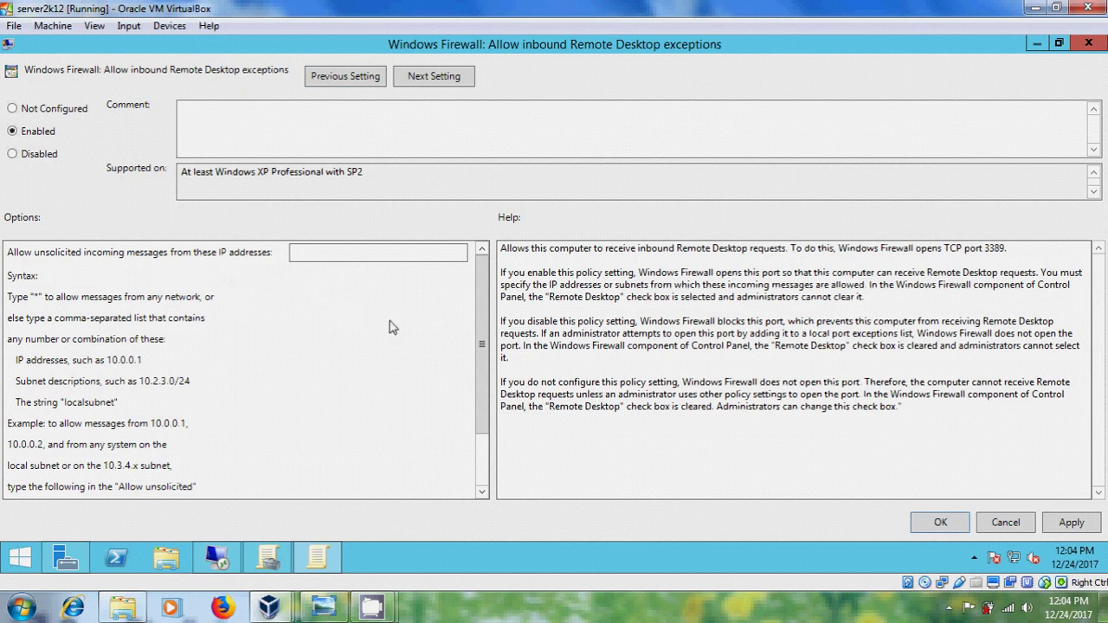
click(342, 261)
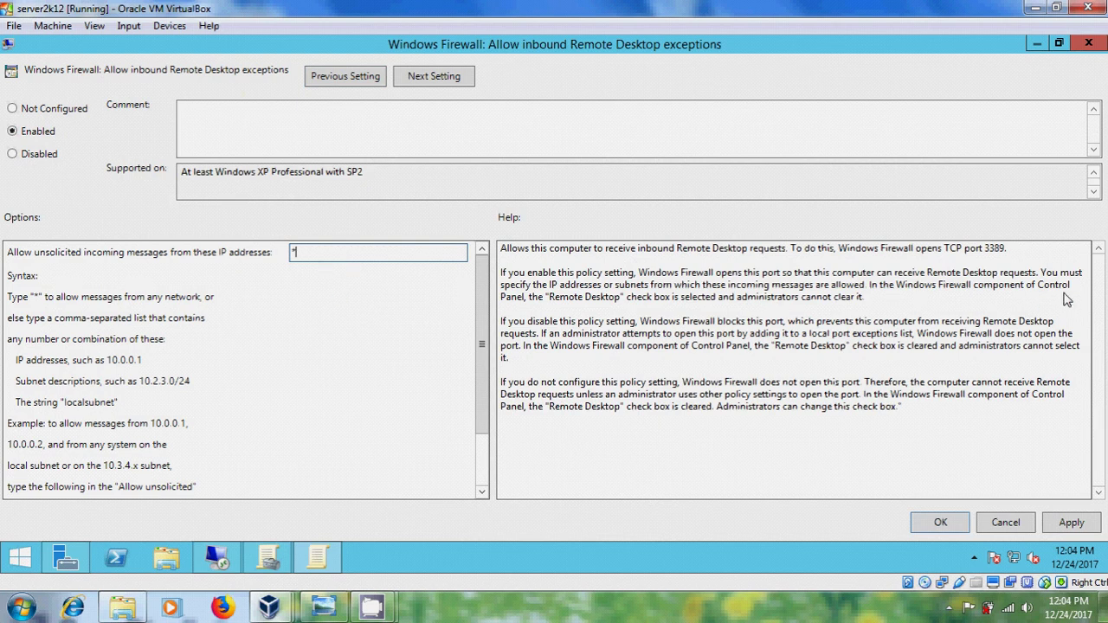
click(1071, 523)
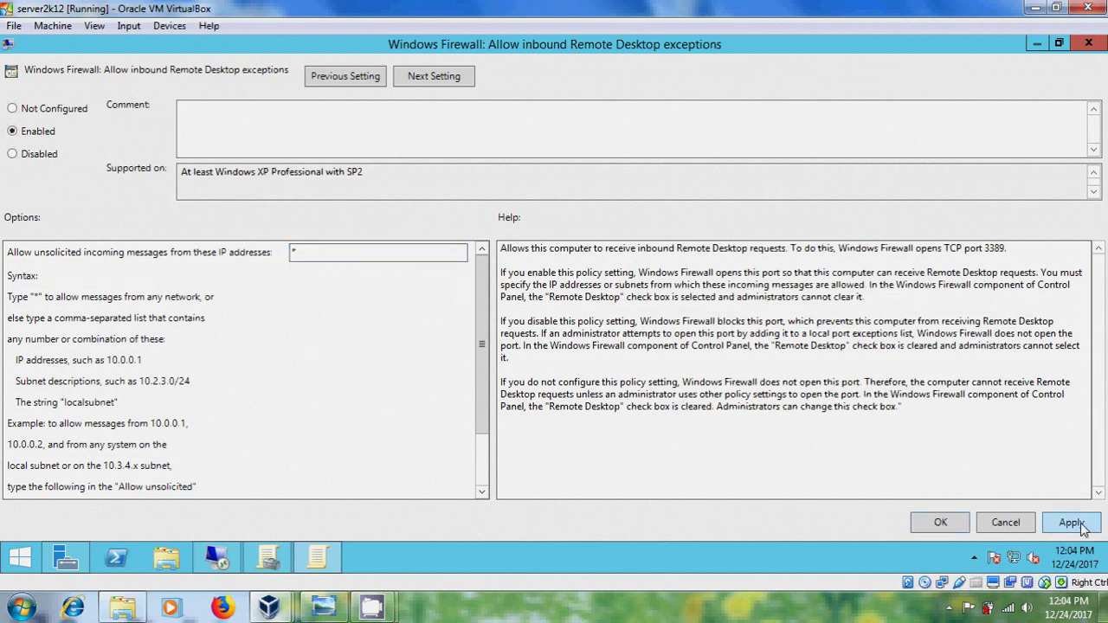
click(940, 525)
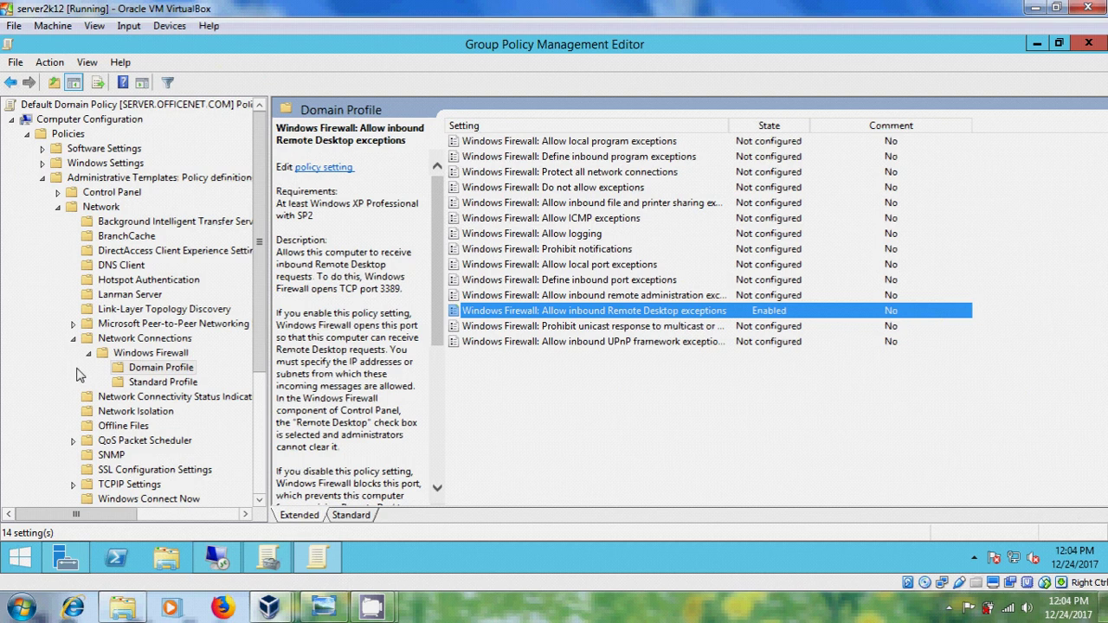
Expand Windows Components > Remote Desktop Services > Remote Desktop Session Host and select Connections.
click(58, 209)
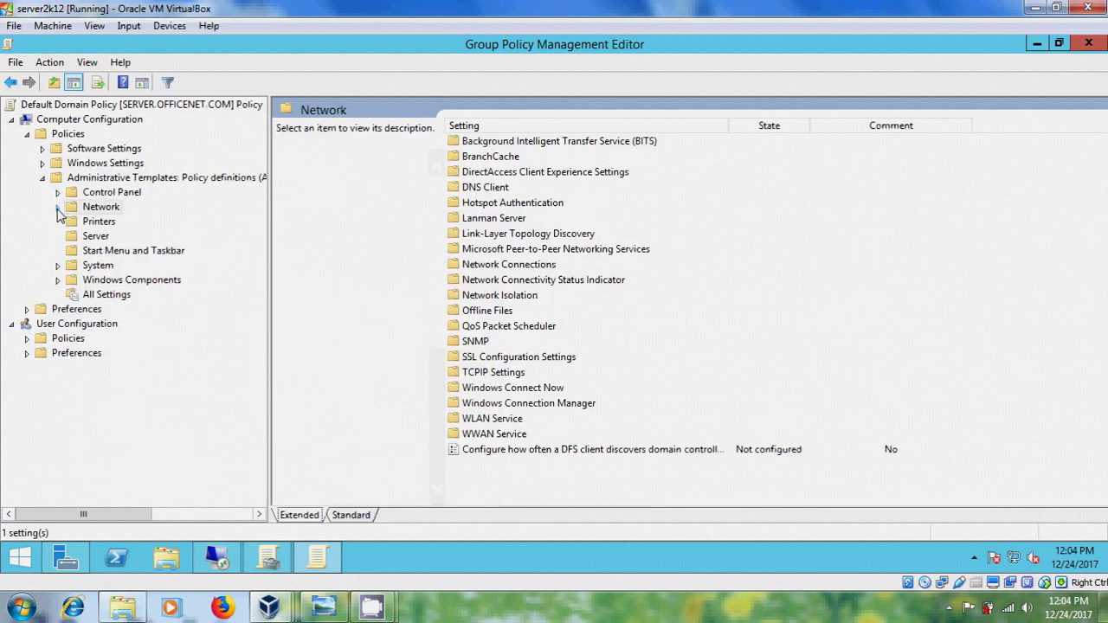
click(58, 281)
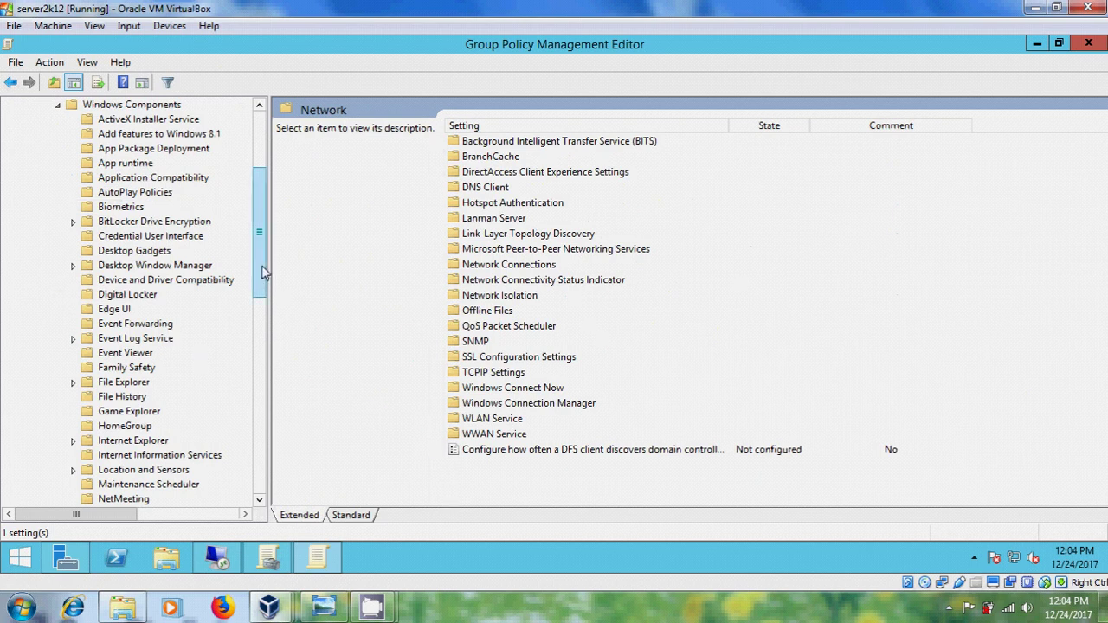
drag(264, 271, 273, 389)
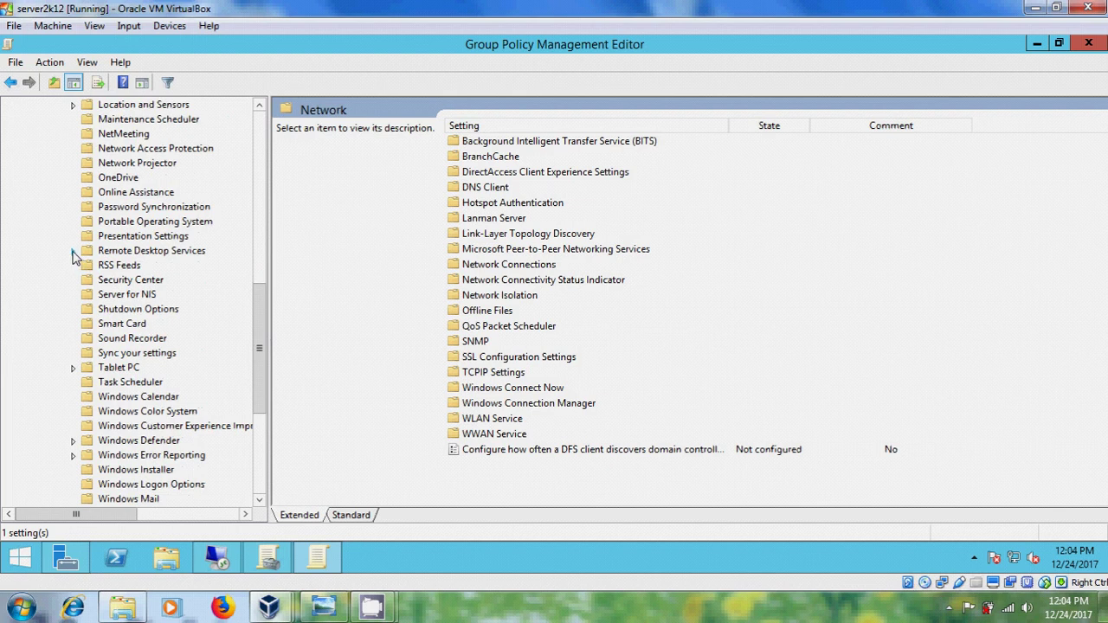
click(74, 251)
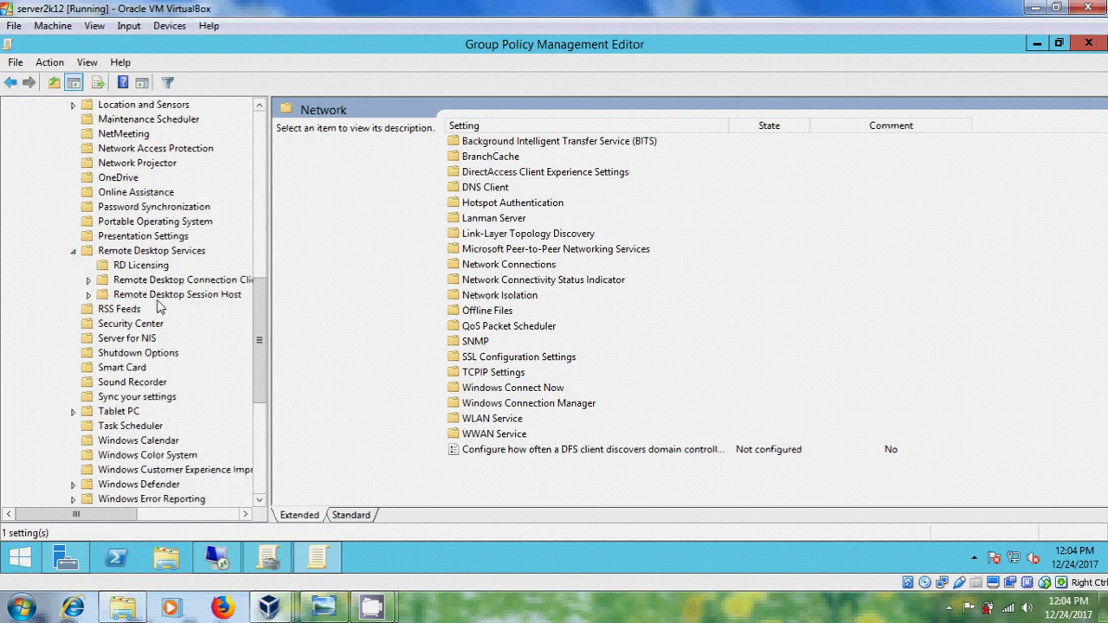
click(88, 294)
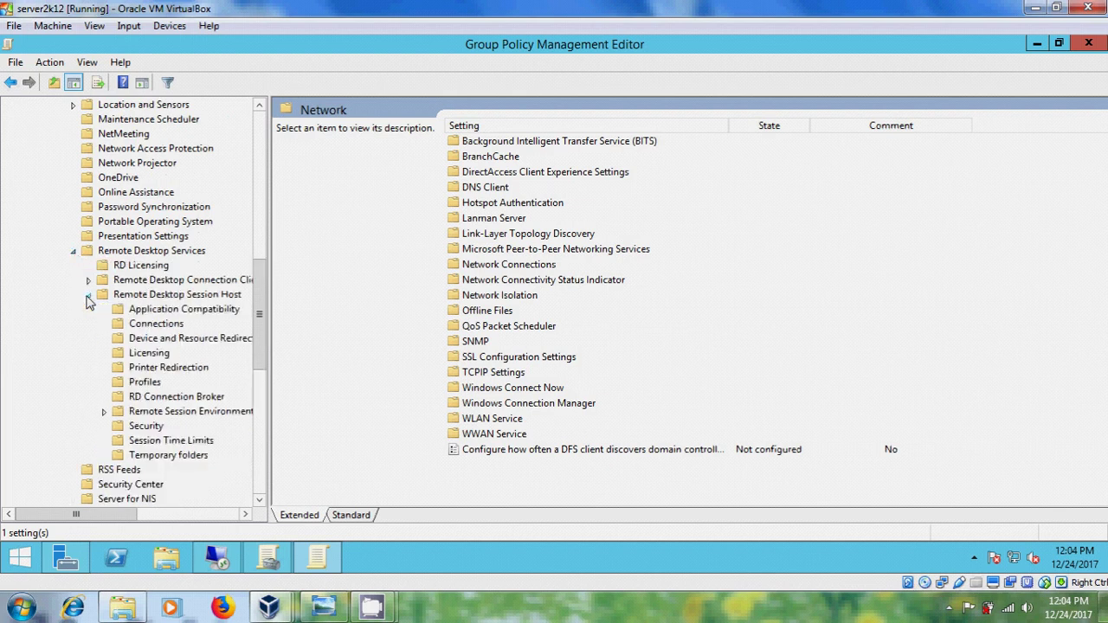
click(157, 324)
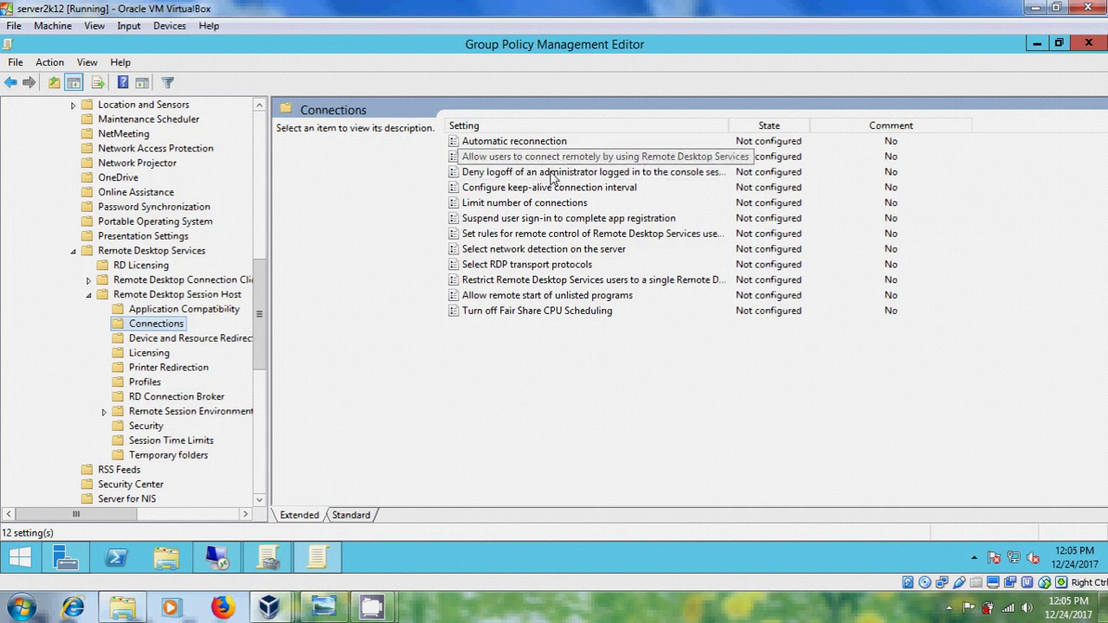
Enable 'Allow users to connect remotely by using Remote Desktop Services' and open Limit number of connections.
double_click(469, 158)
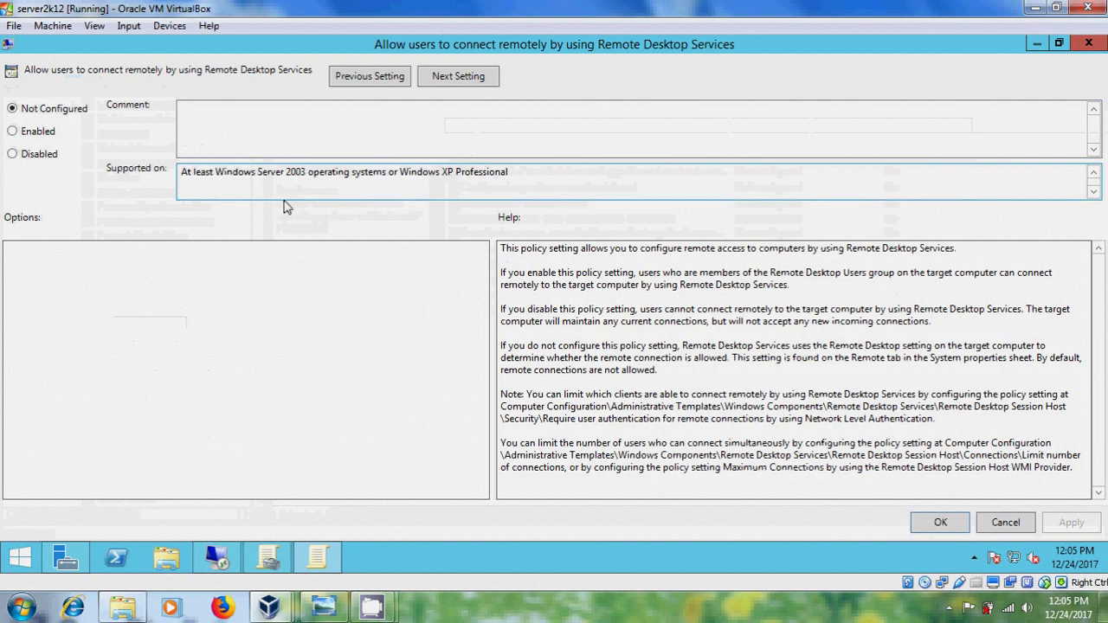
click(40, 133)
mouse_move(1103, 571)
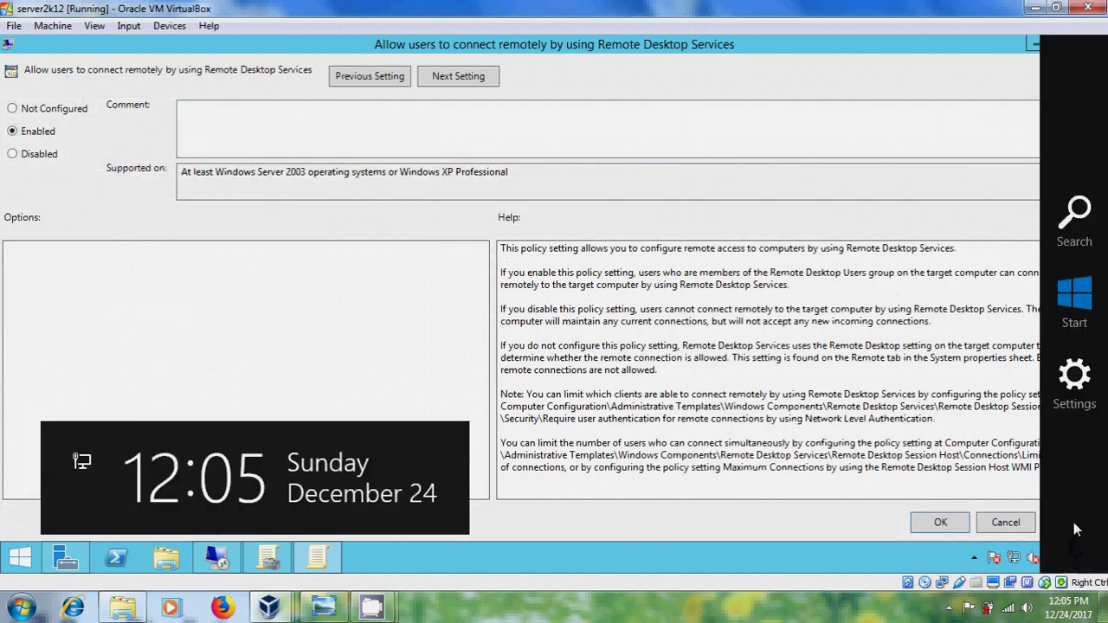
click(1055, 526)
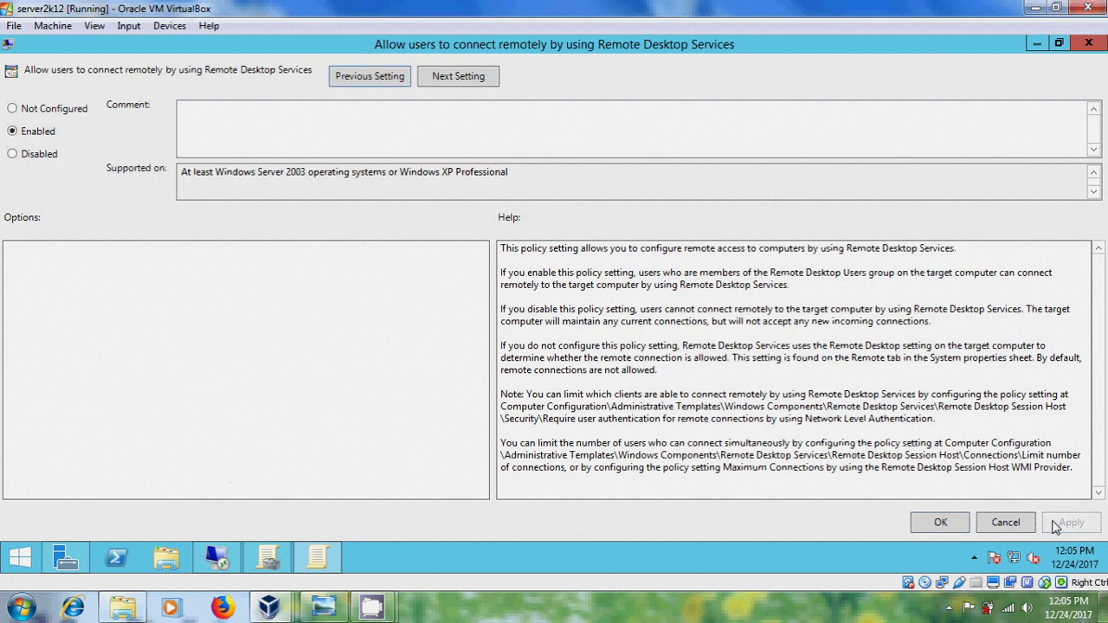
click(942, 523)
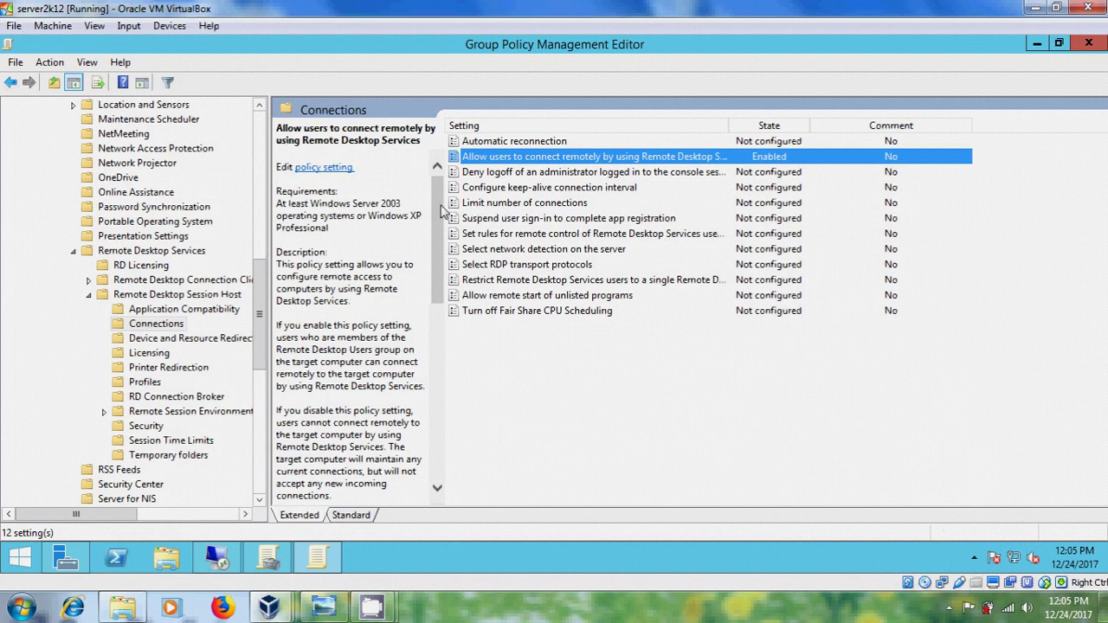
double_click(468, 212)
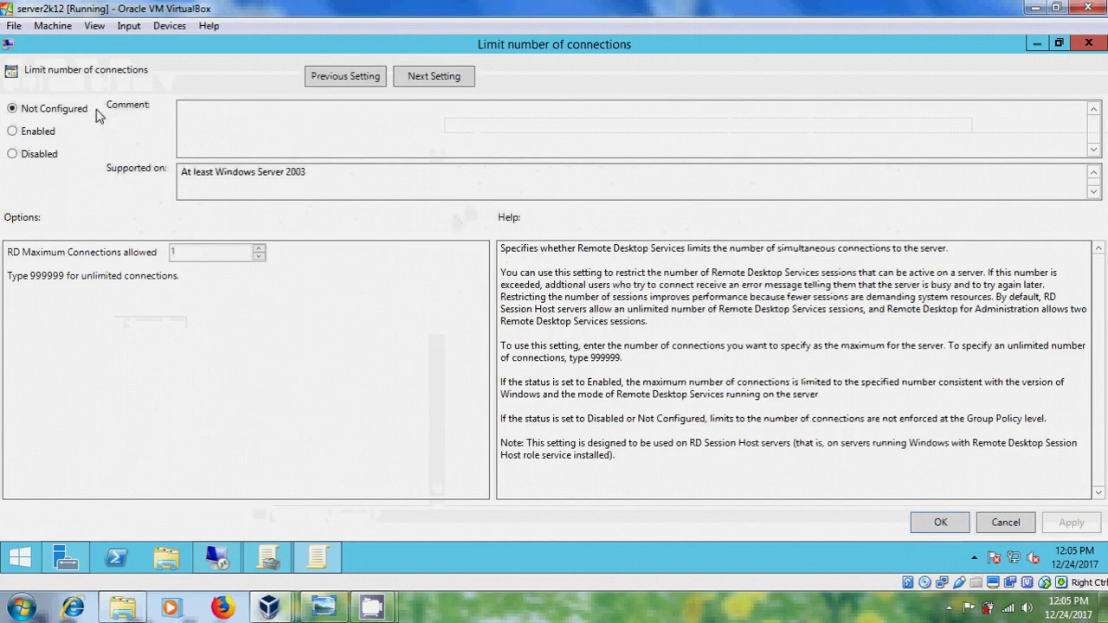
Enable Limit number of connections with RD Maximum Connections allowed set to 999999.
click(43, 139)
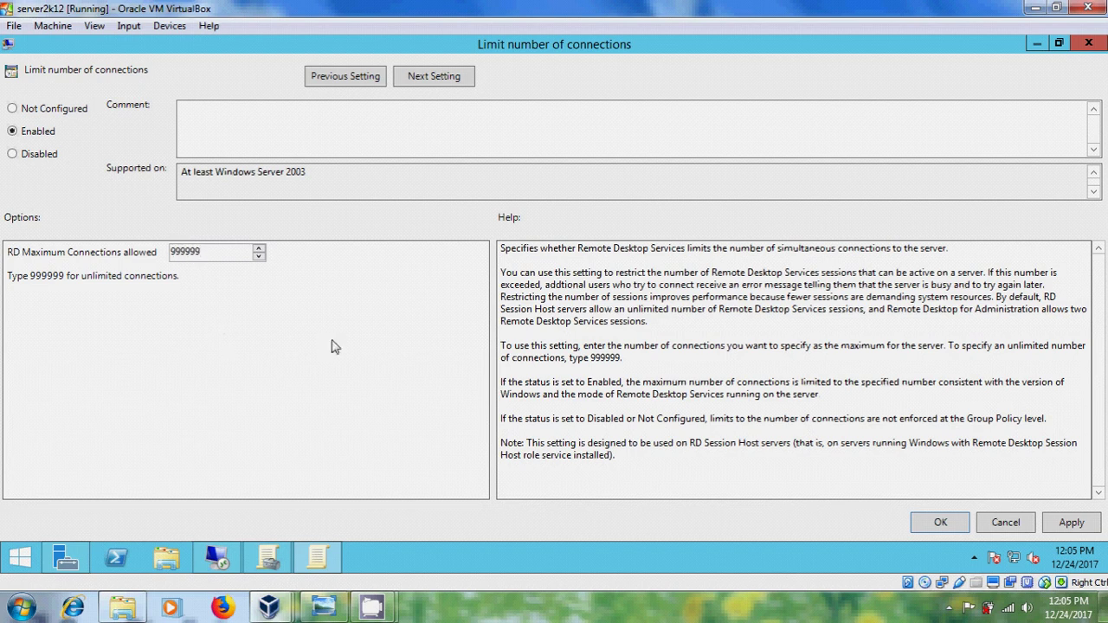
click(1077, 524)
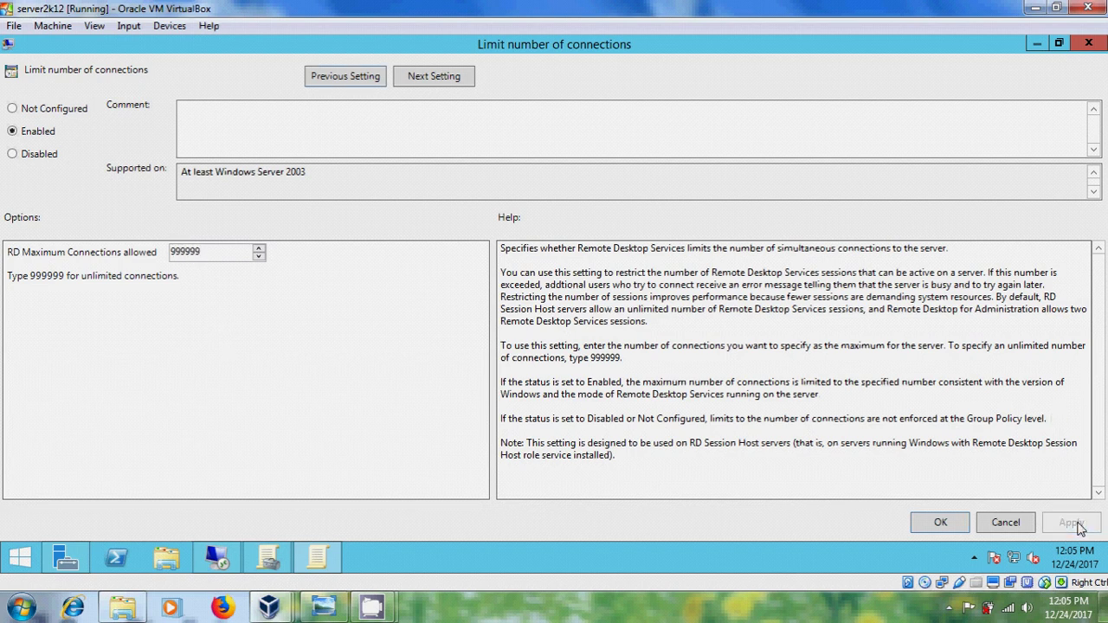
click(938, 522)
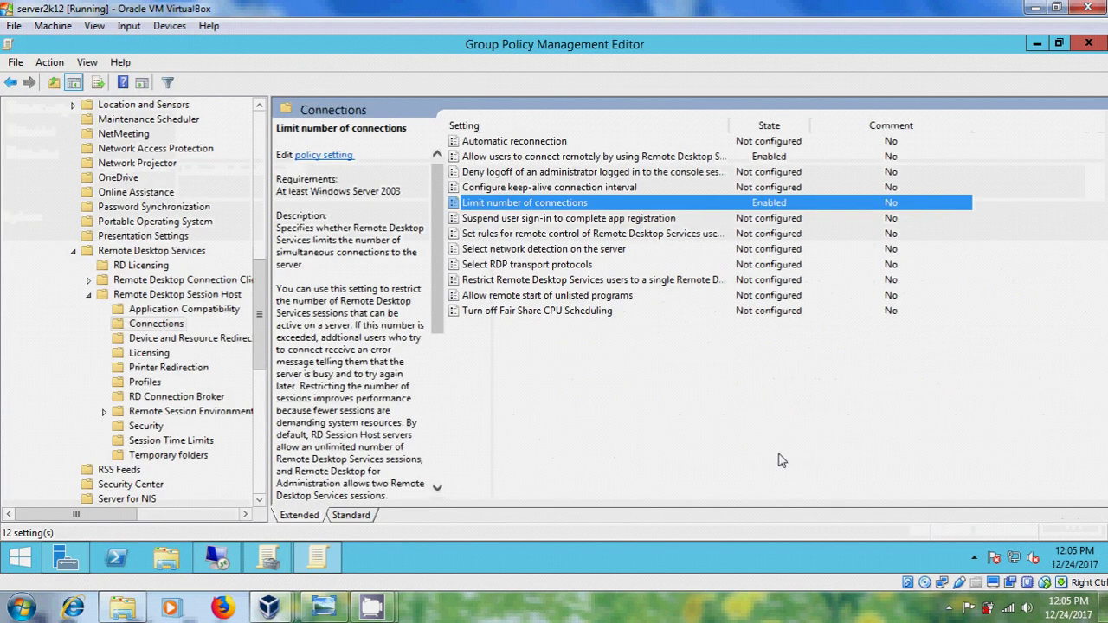
Close the policy editor, refresh the Default Domain Policy report, and close Group Policy Management.
click(1088, 44)
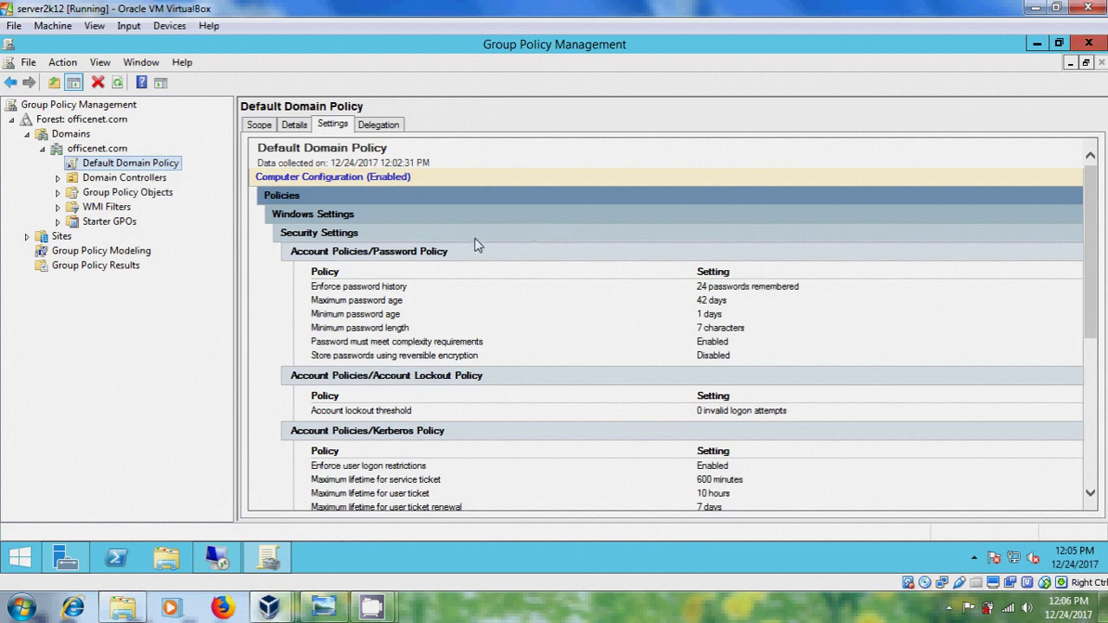
click(118, 83)
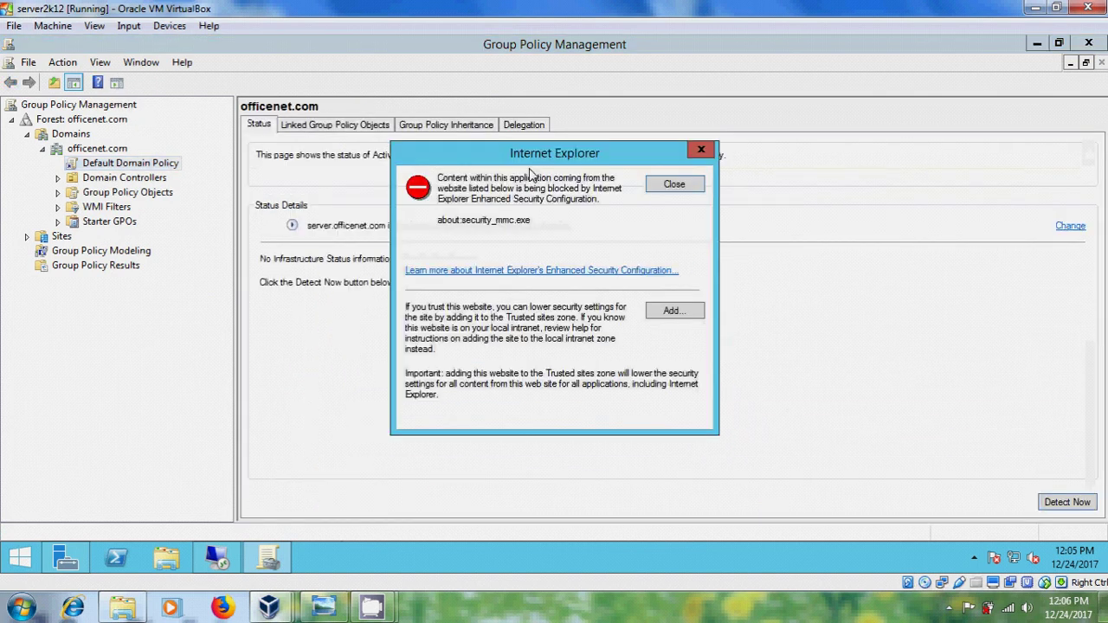
click(693, 194)
click(684, 330)
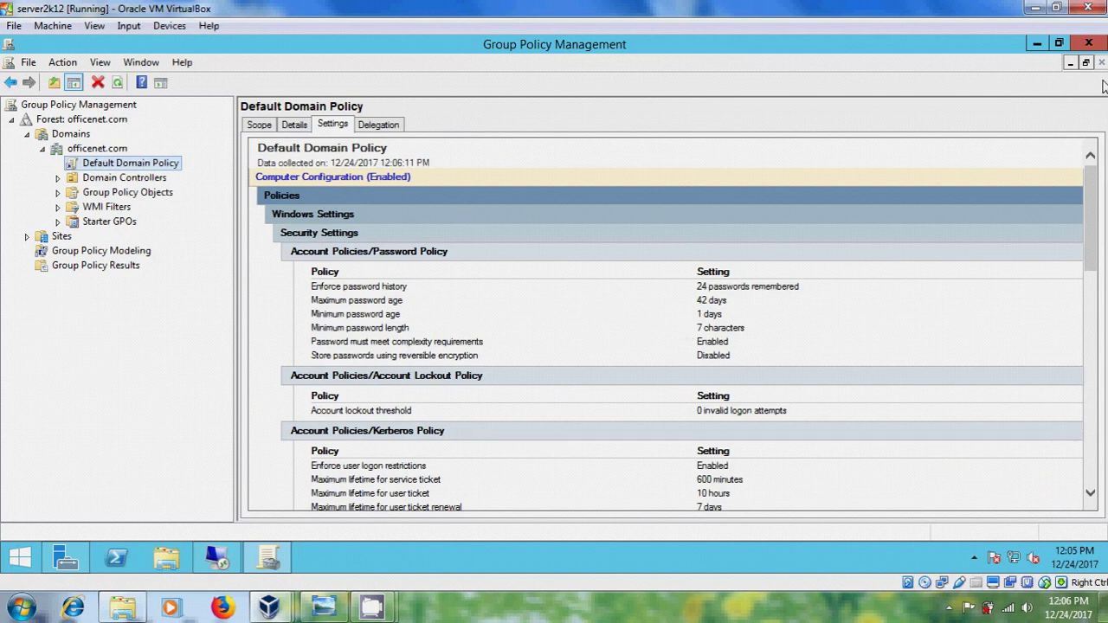
click(1089, 43)
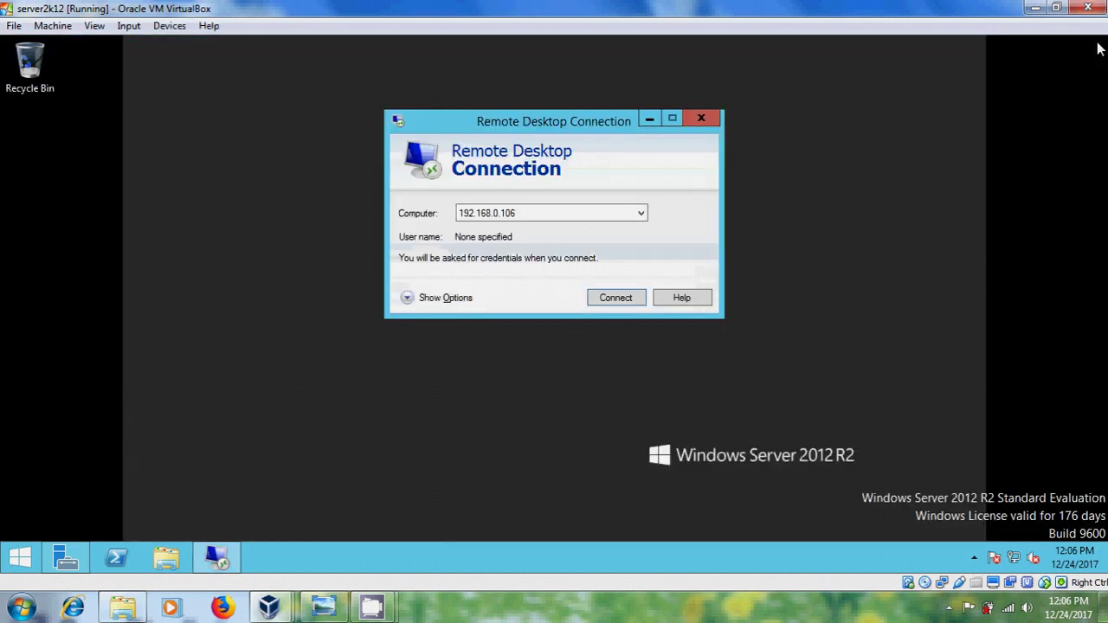
On the win 7 VM, run gpupdate from the Start menu search box to refresh group policy.
click(269, 606)
click(457, 546)
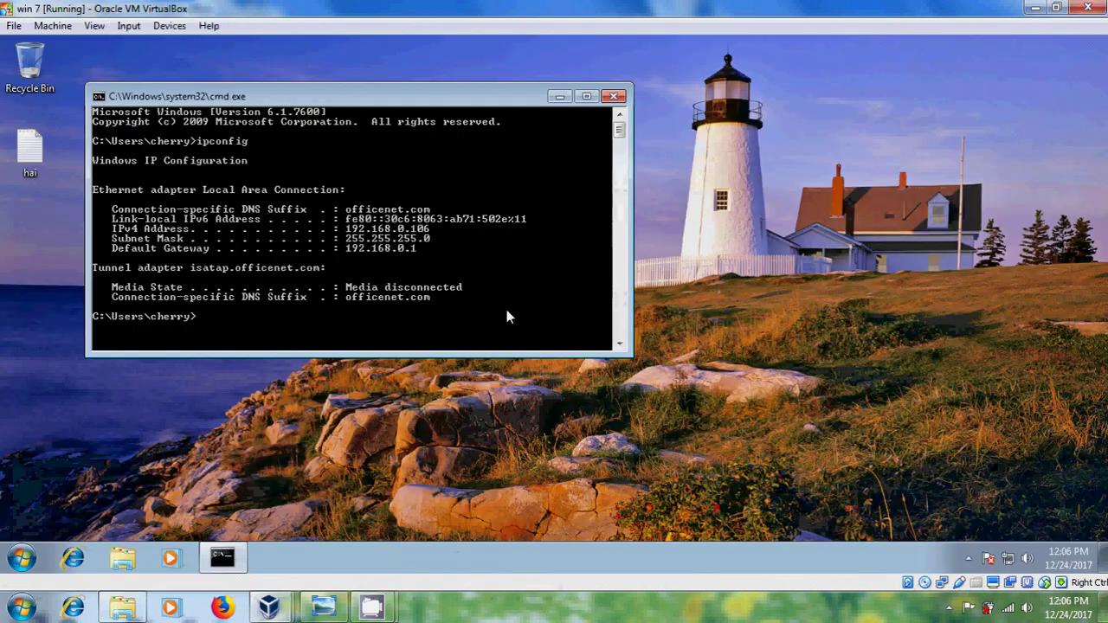
click(559, 96)
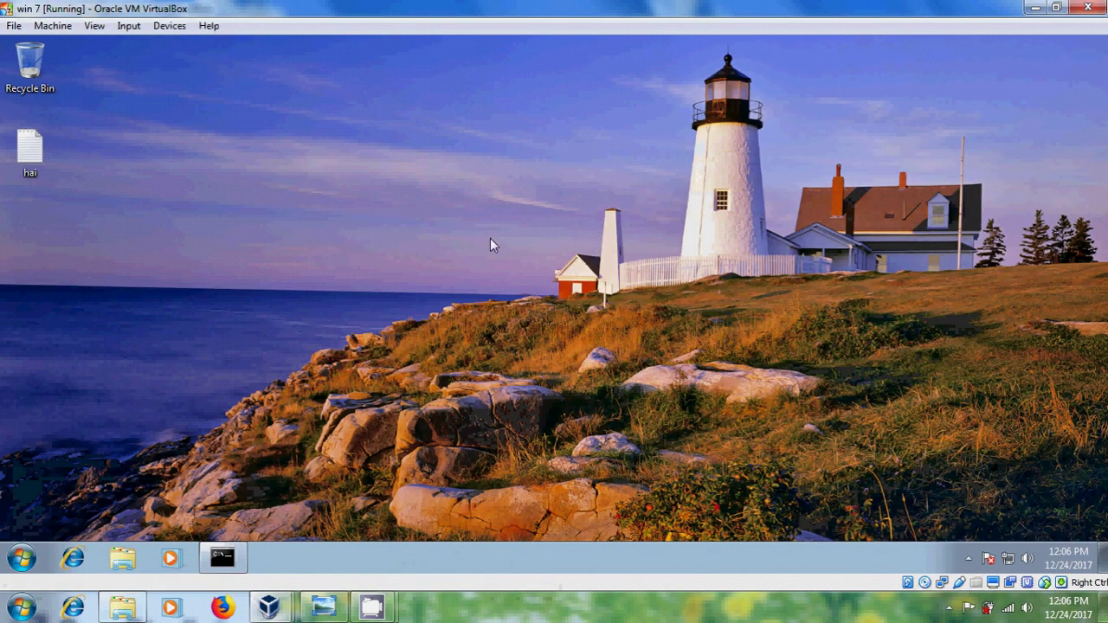
click(22, 558)
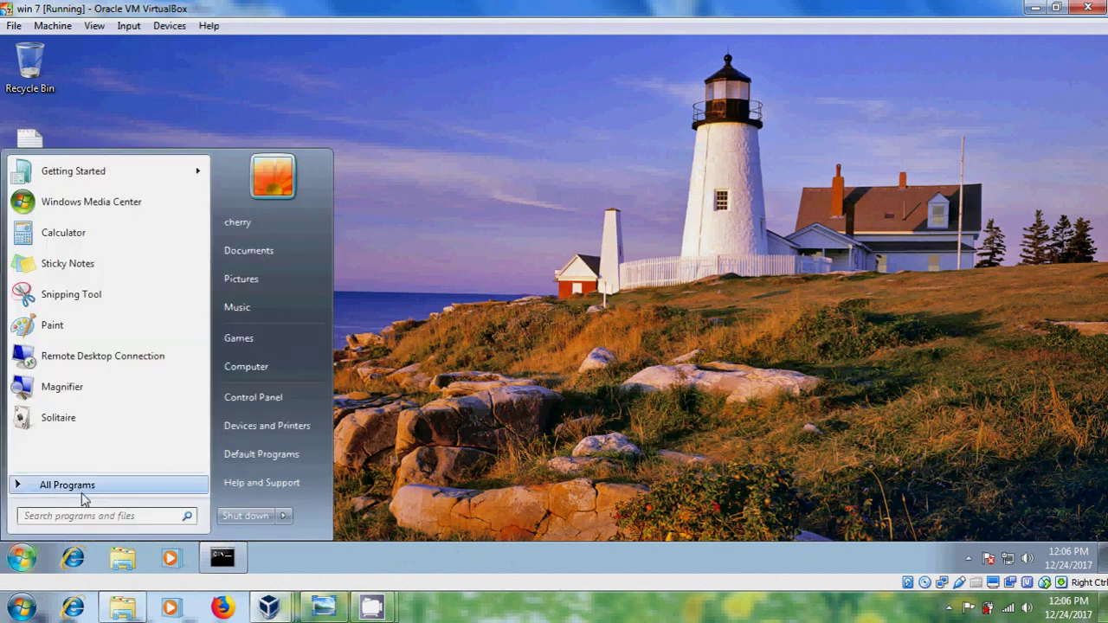
text(gp)
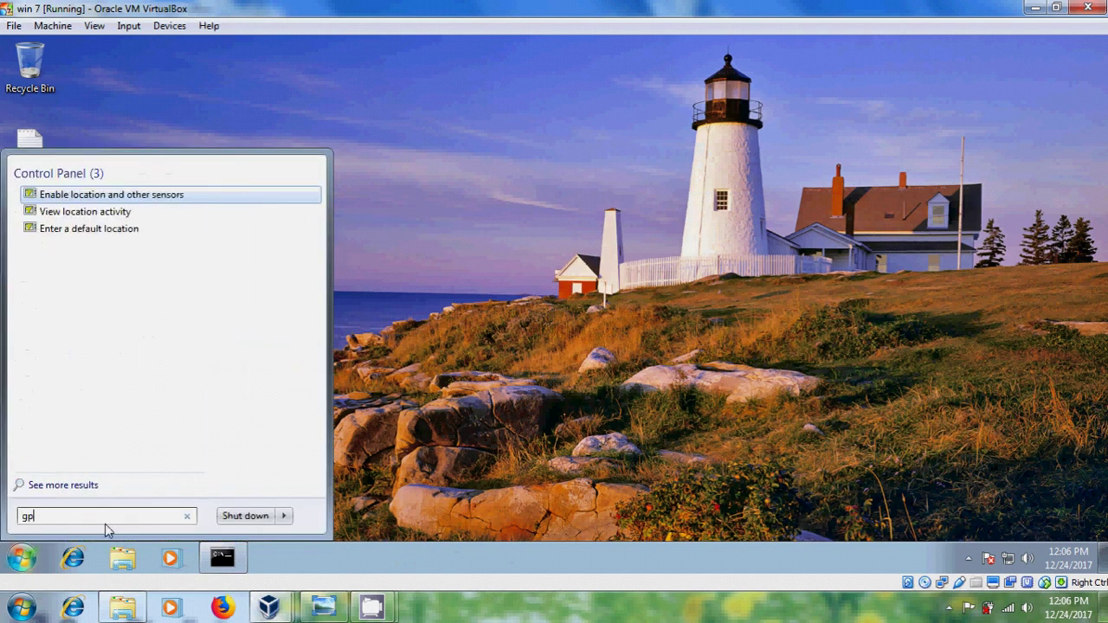
text(update)
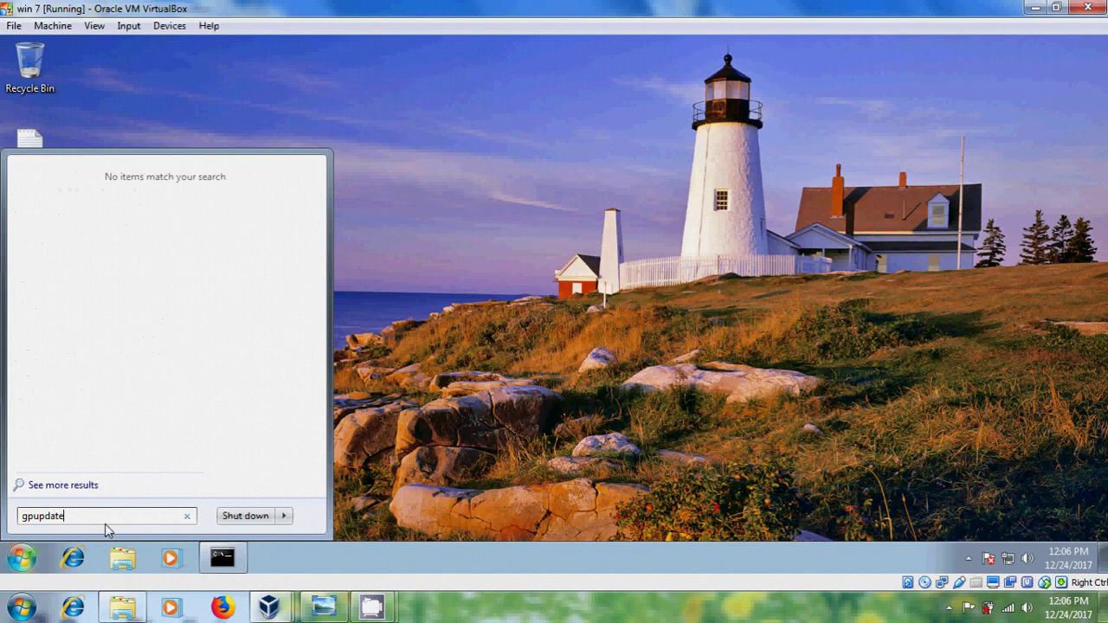
key(Return)
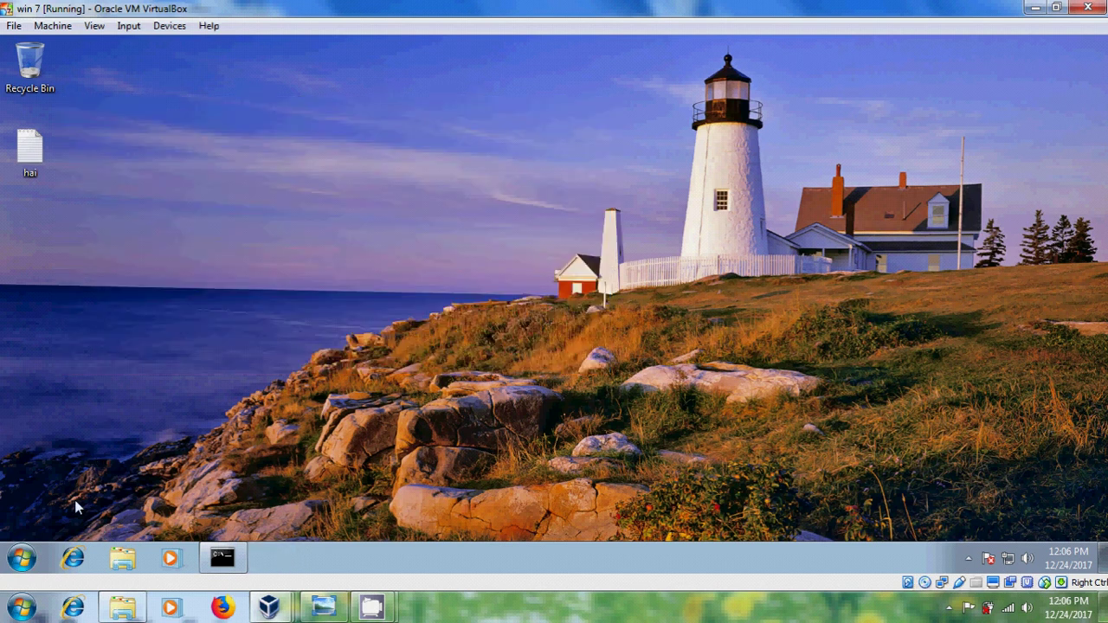
Confirm Computer's Remote settings allow connections from any Remote Desktop version, then close the System window.
click(23, 561)
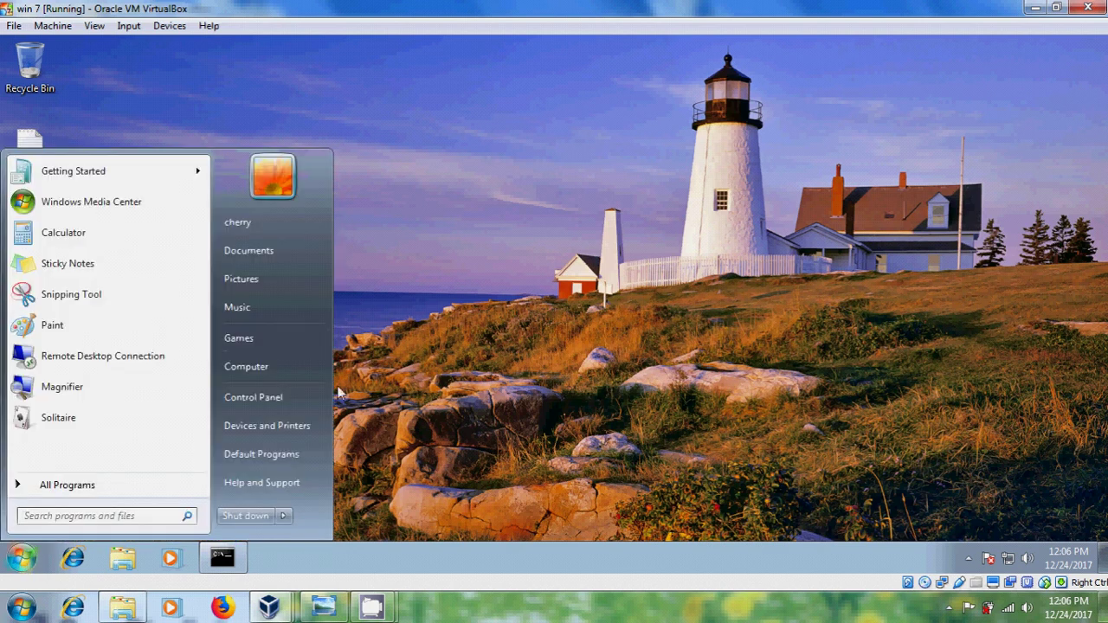
right_click(272, 373)
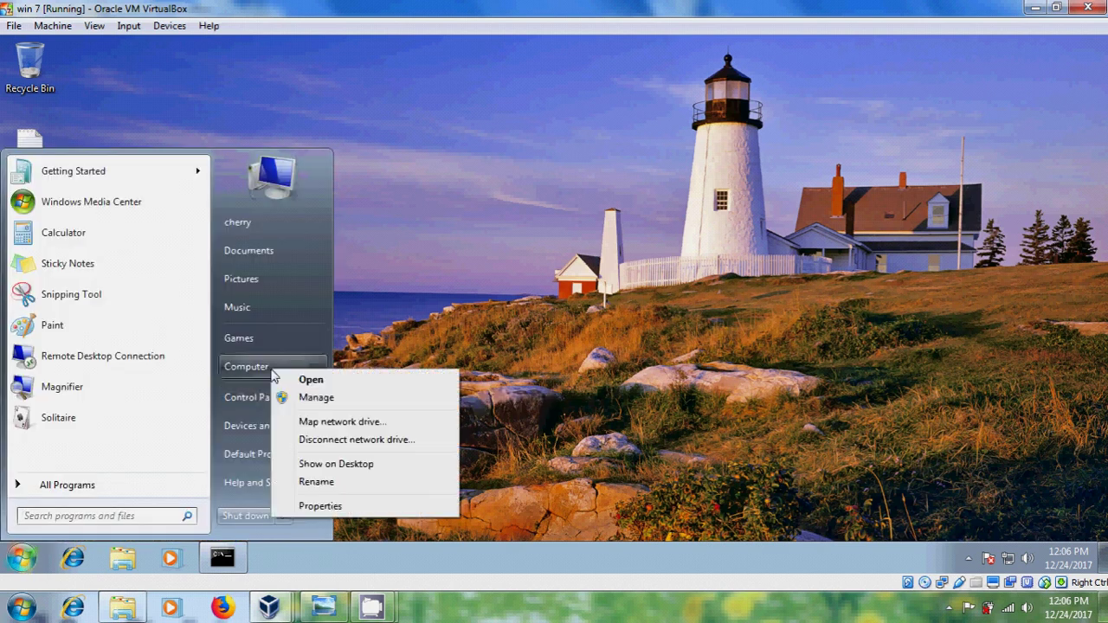
click(378, 509)
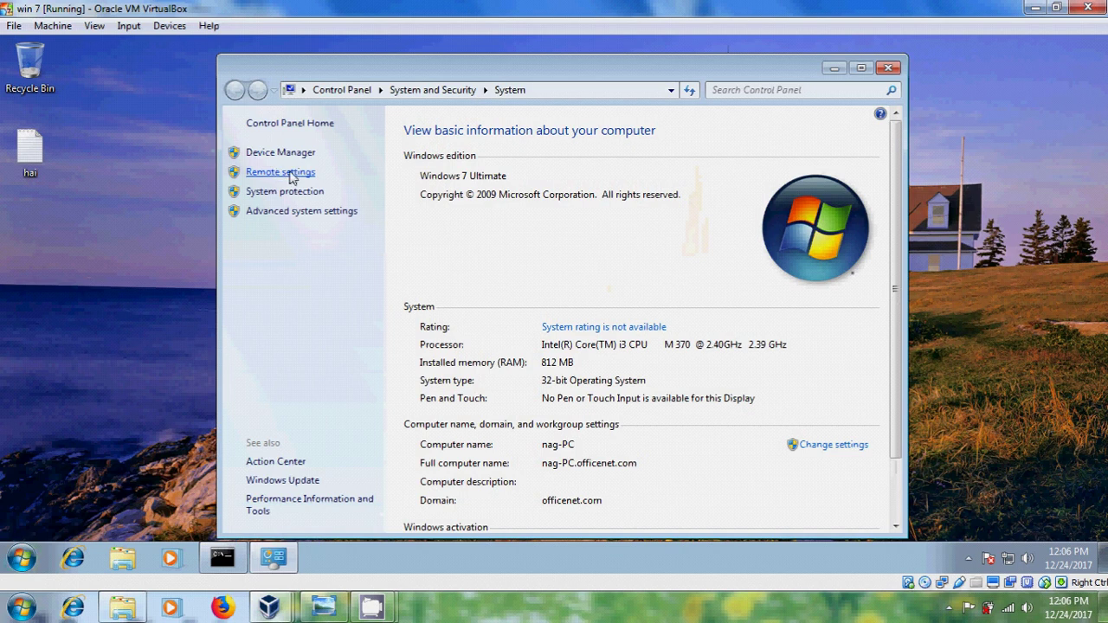
click(292, 173)
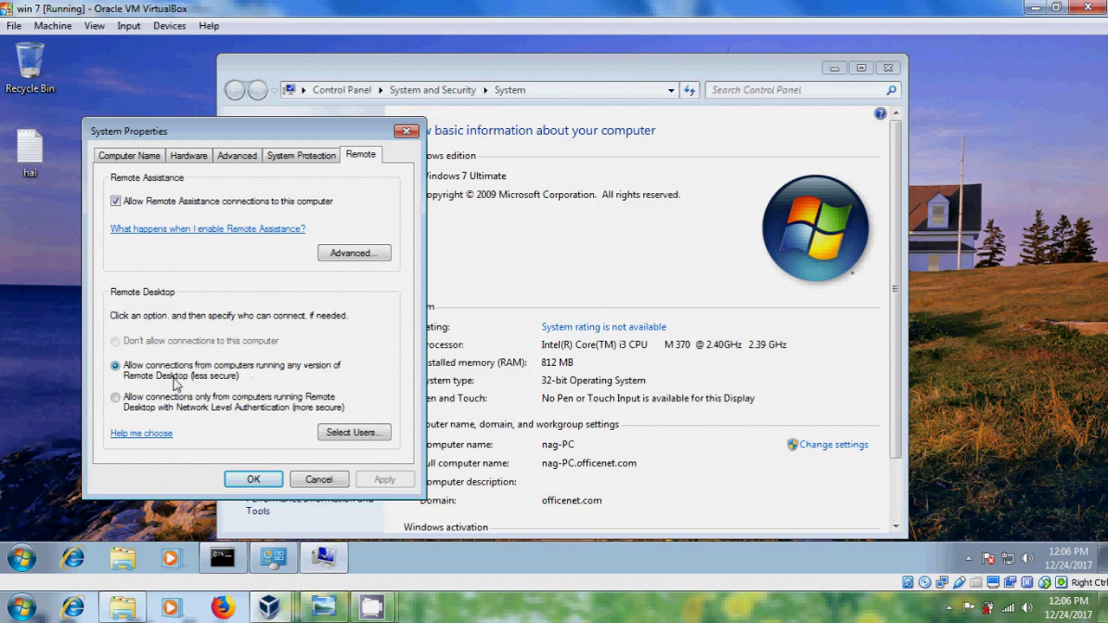
click(258, 477)
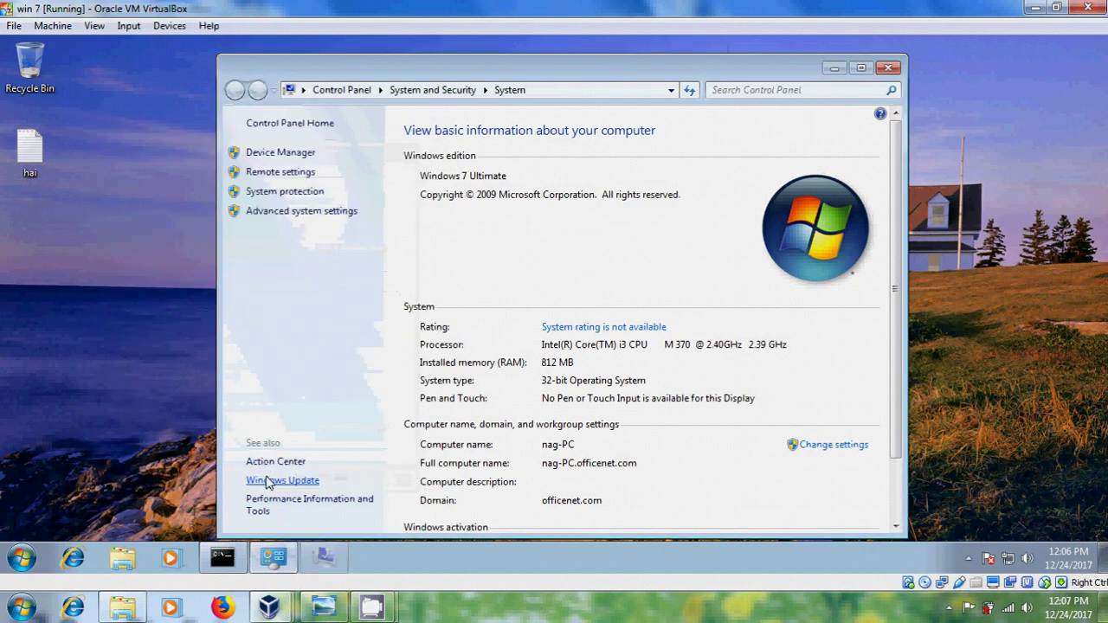
click(888, 67)
Check the Windows Firewall allowed programs list shows Remote Desktop enabled for Domain, then close Control Panel.
click(21, 558)
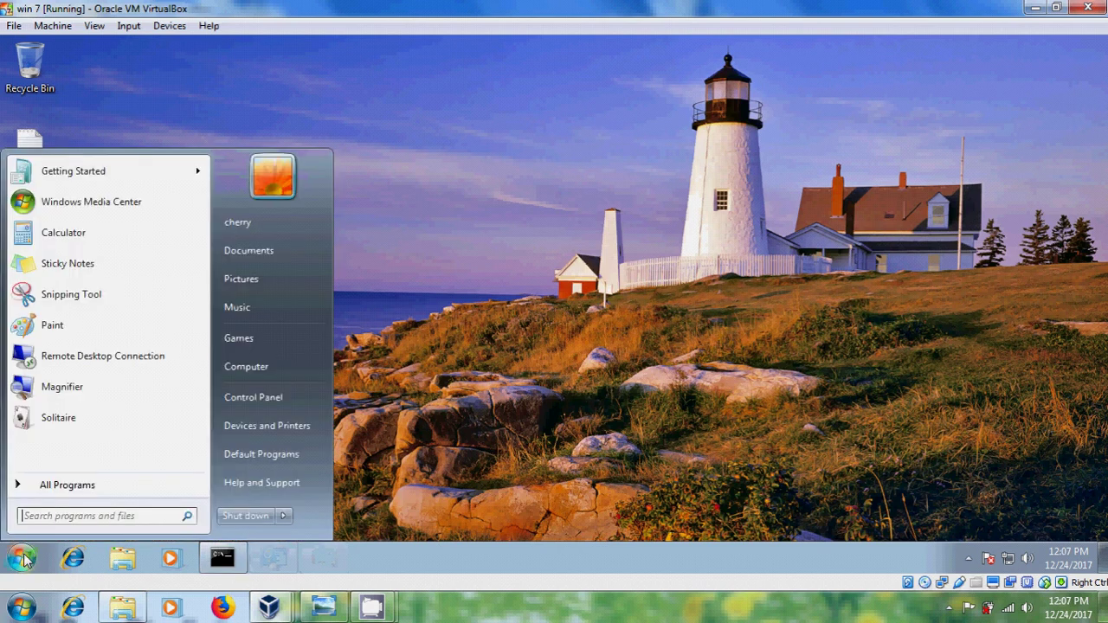
click(272, 399)
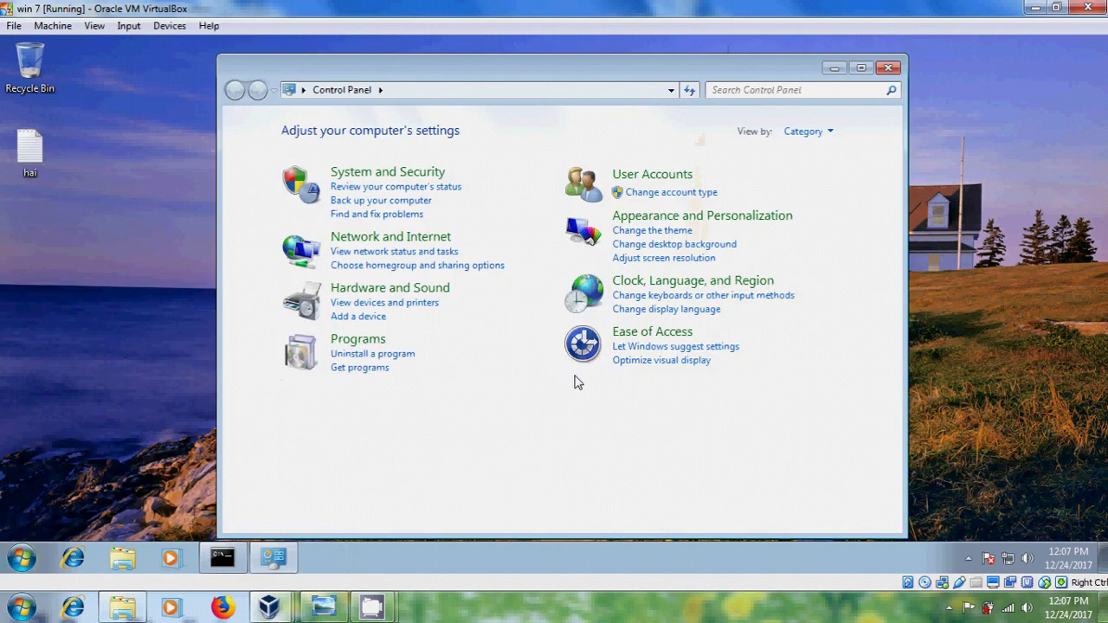
click(400, 176)
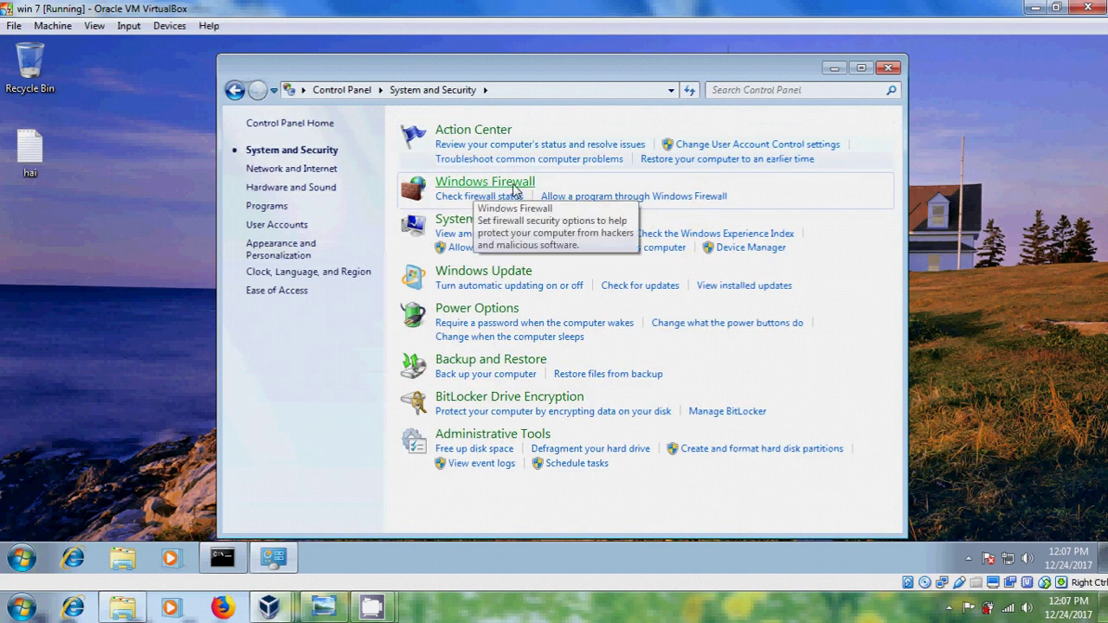
click(665, 197)
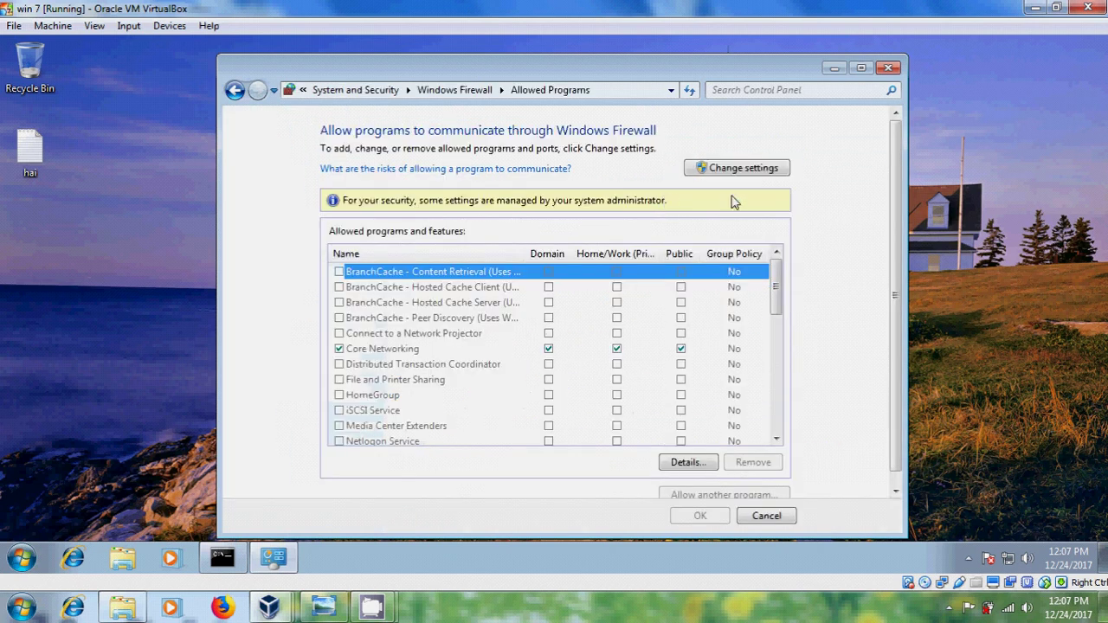
drag(776, 286, 795, 335)
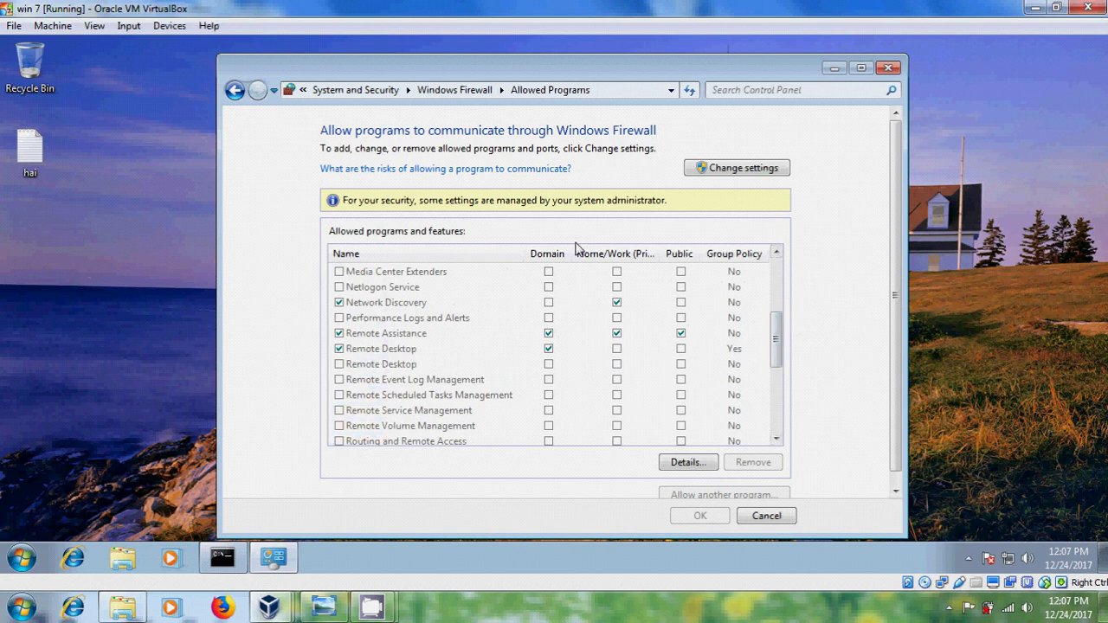
click(779, 516)
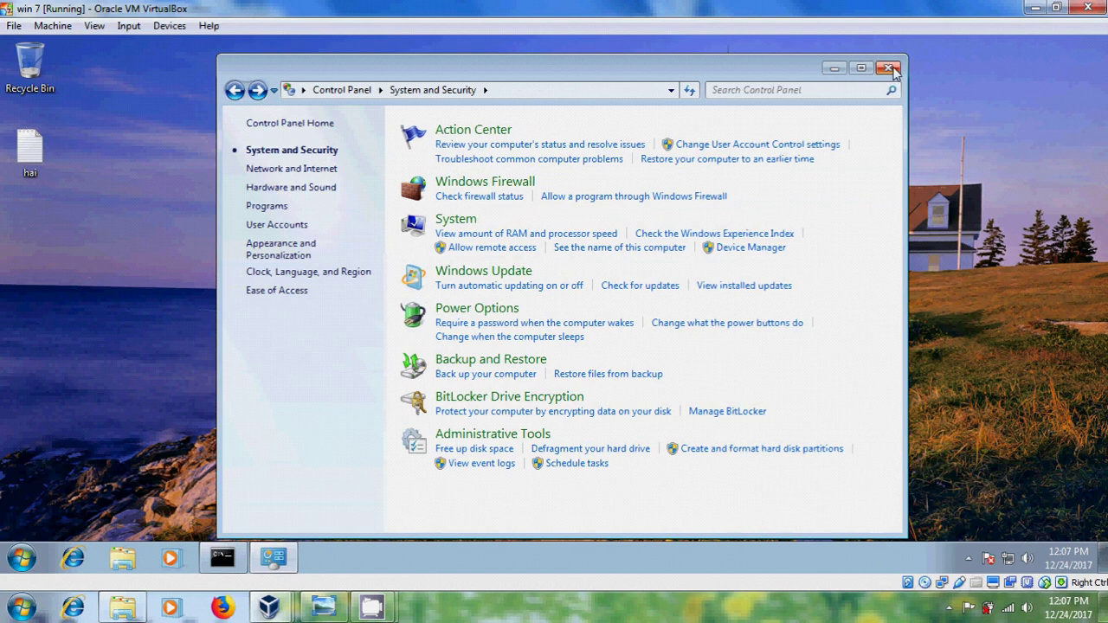
click(888, 69)
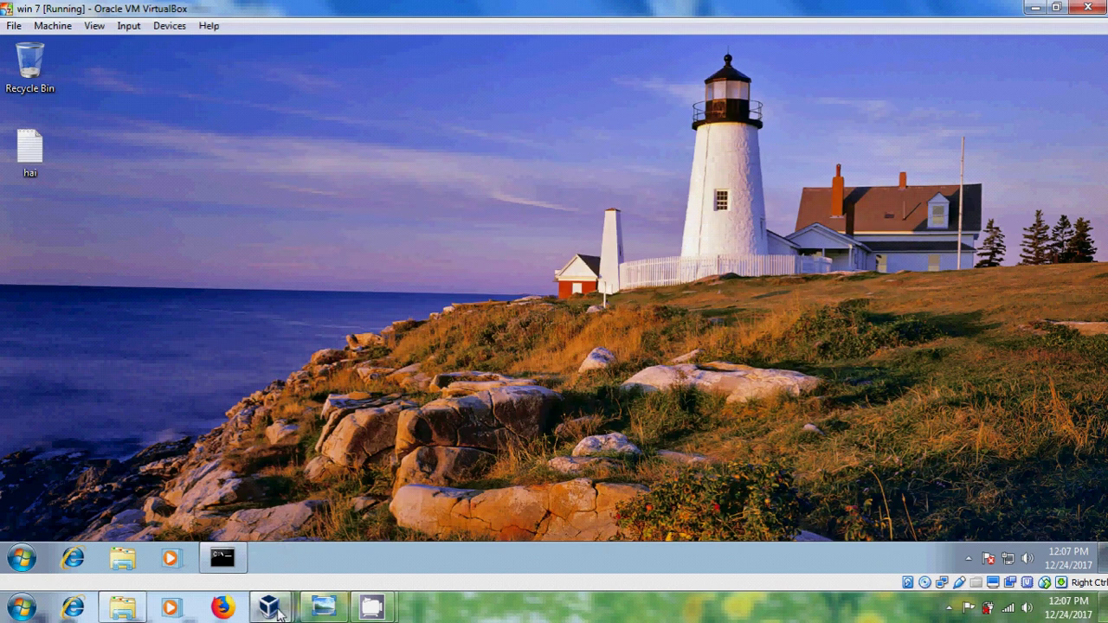
From the server VM, connect to 192.168.0.106 with the Administrator password and accept the certificate warning.
mouse_move(275, 606)
click(288, 547)
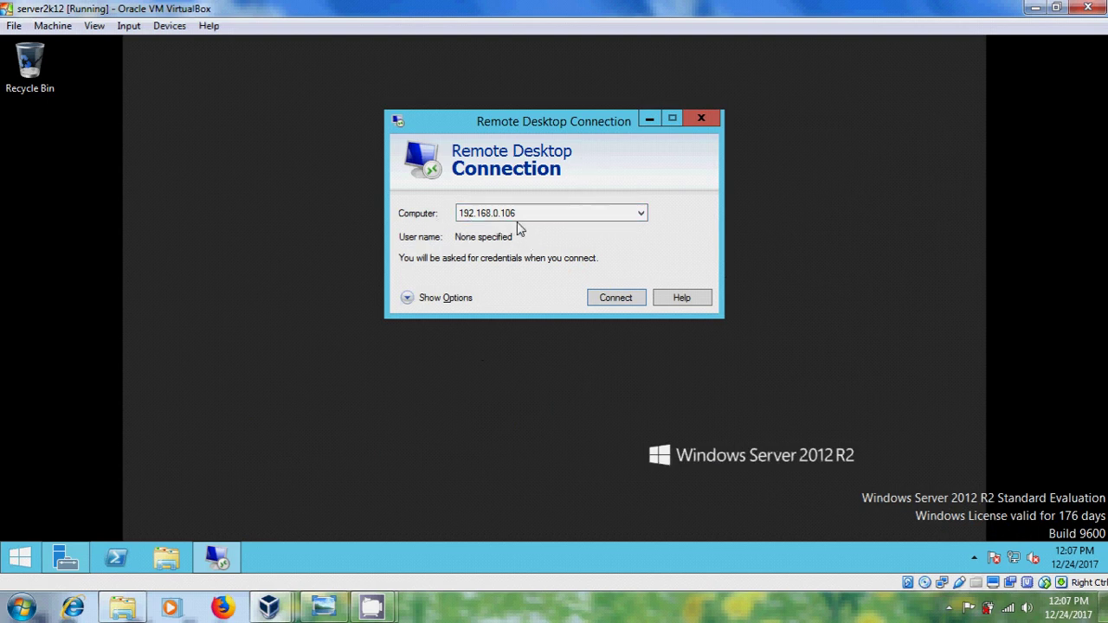
click(616, 298)
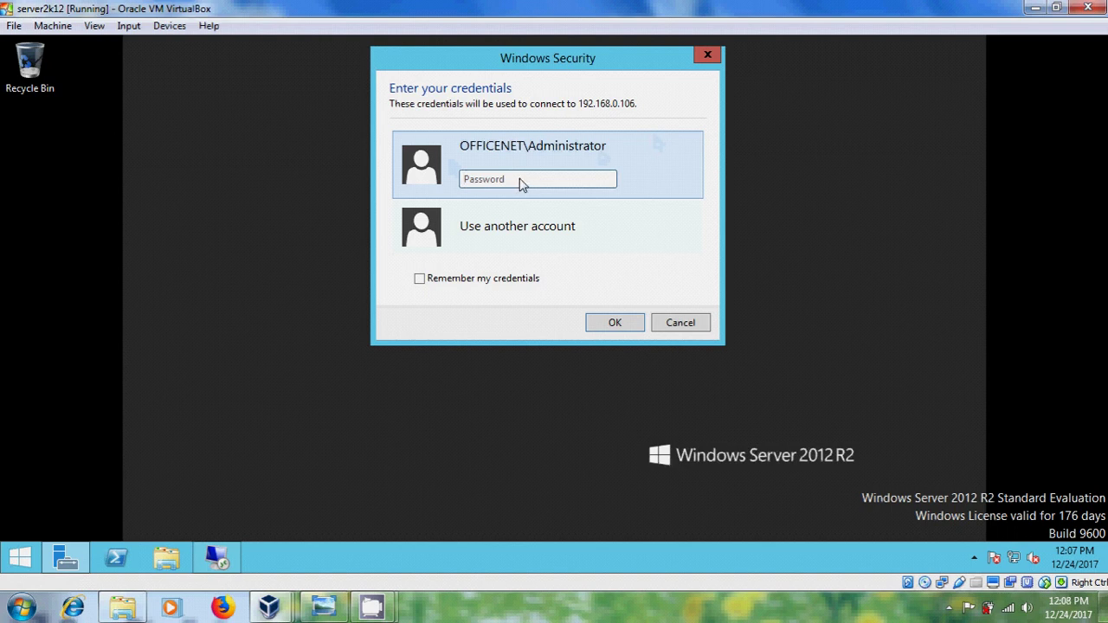
text(*)
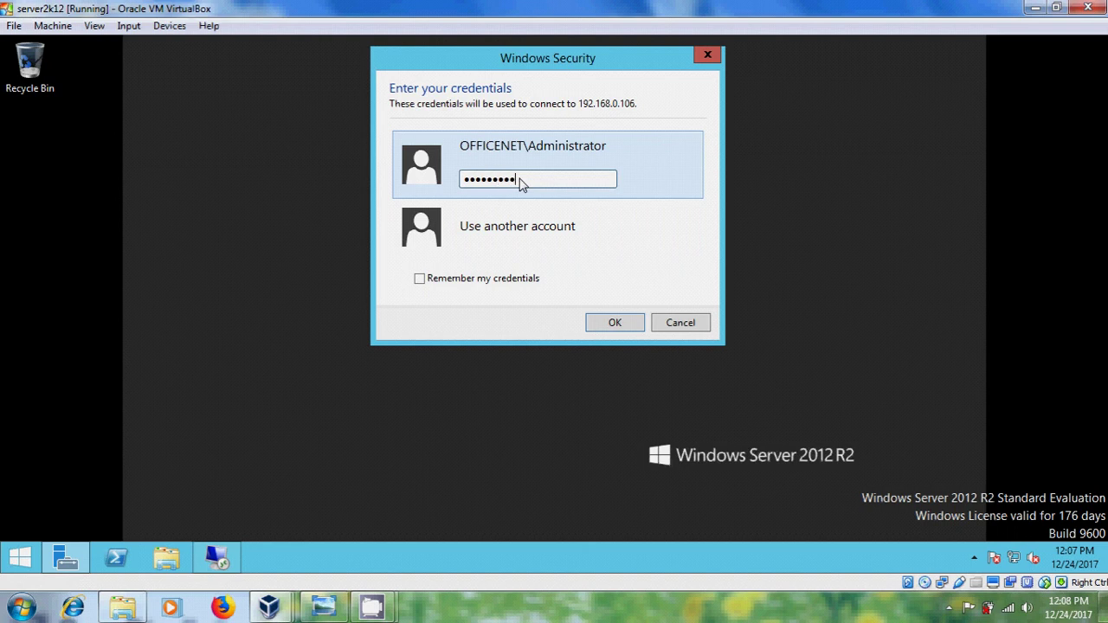
click(613, 321)
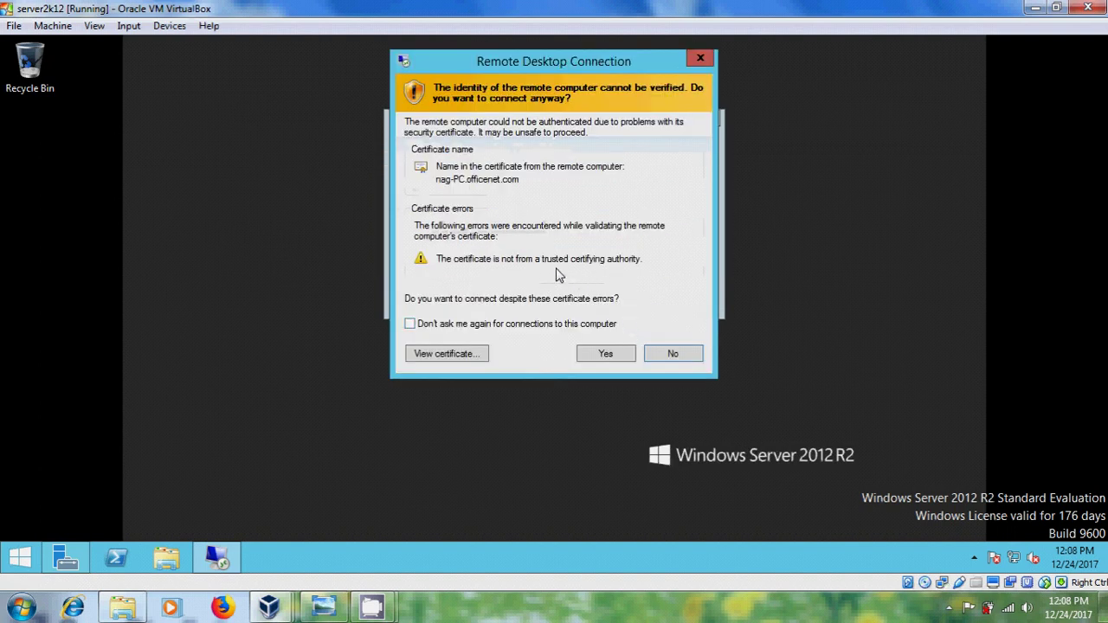
click(606, 354)
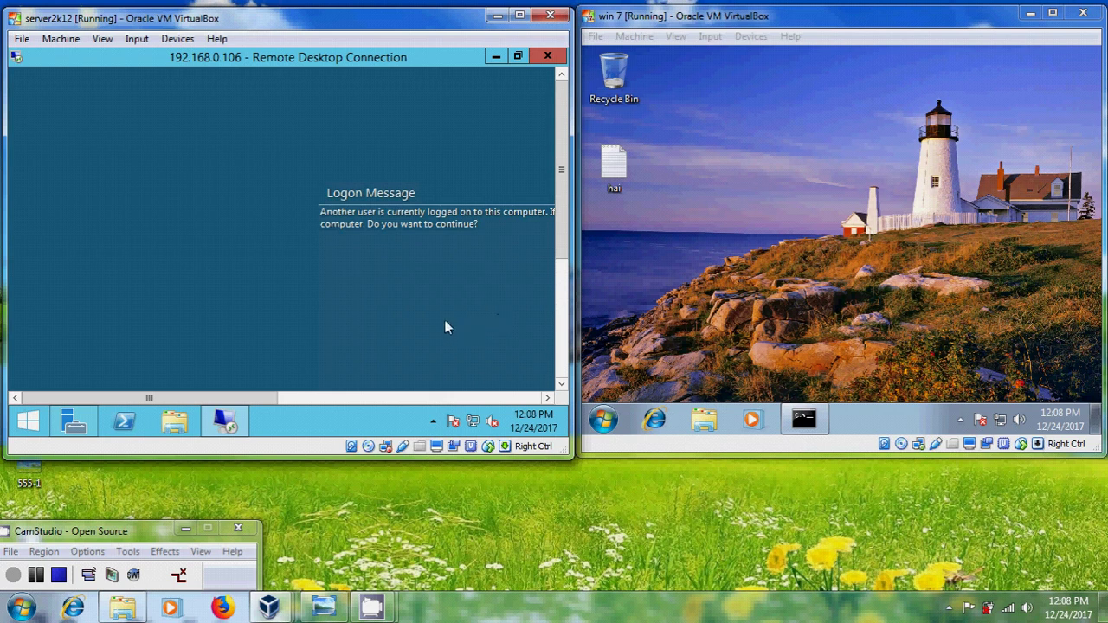
Accept the other-user logon message and approve disconnecting the local Windows 7 user.
drag(213, 398, 344, 398)
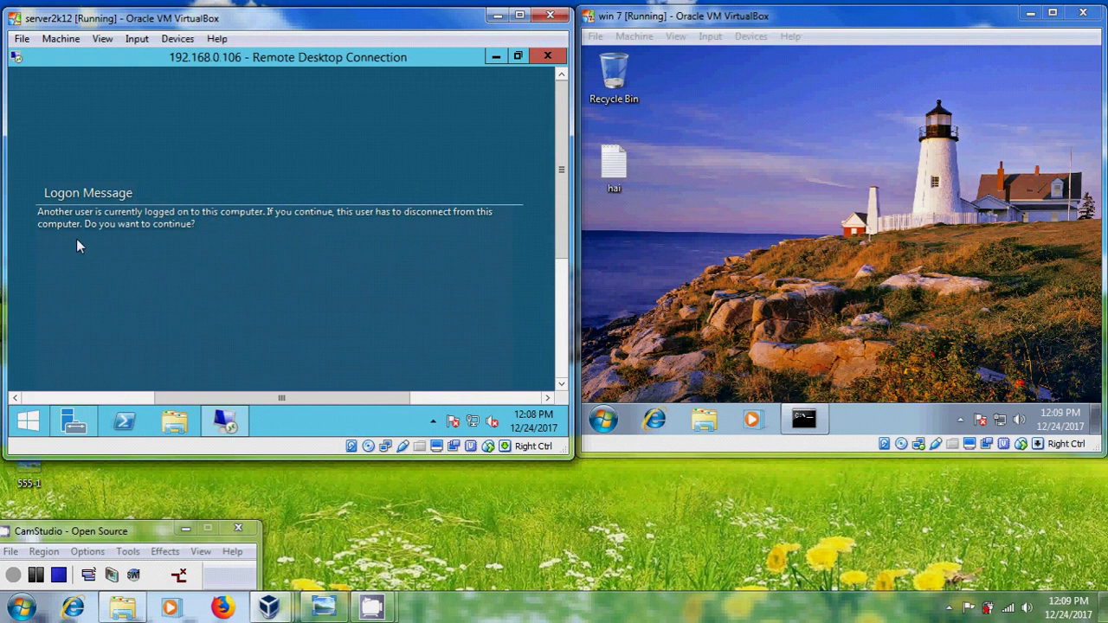
drag(560, 210, 559, 318)
click(238, 301)
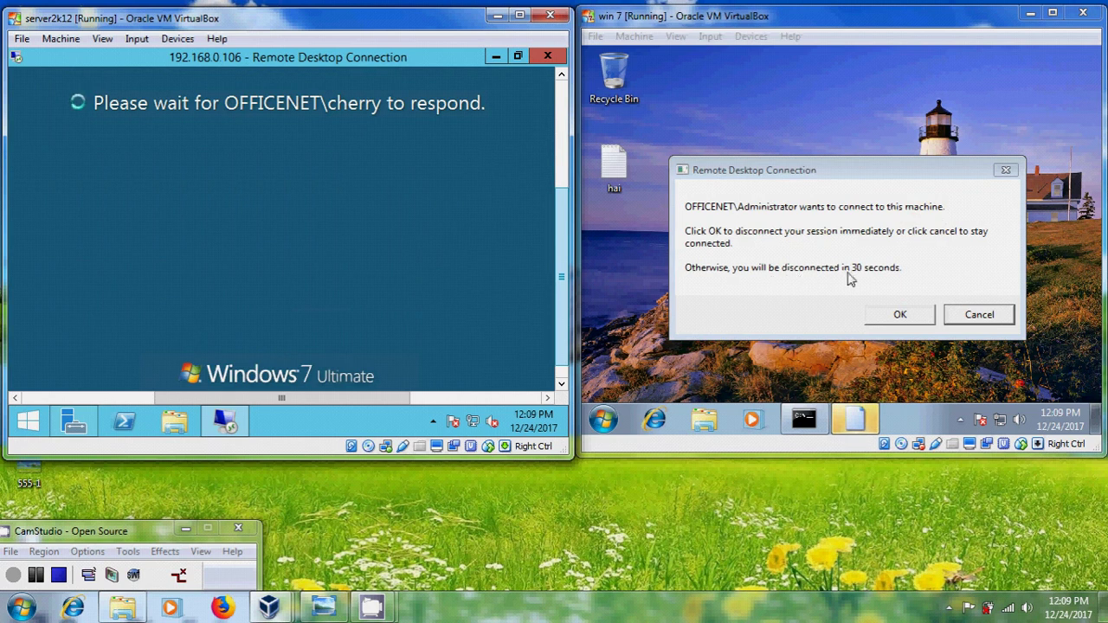
click(902, 316)
click(906, 317)
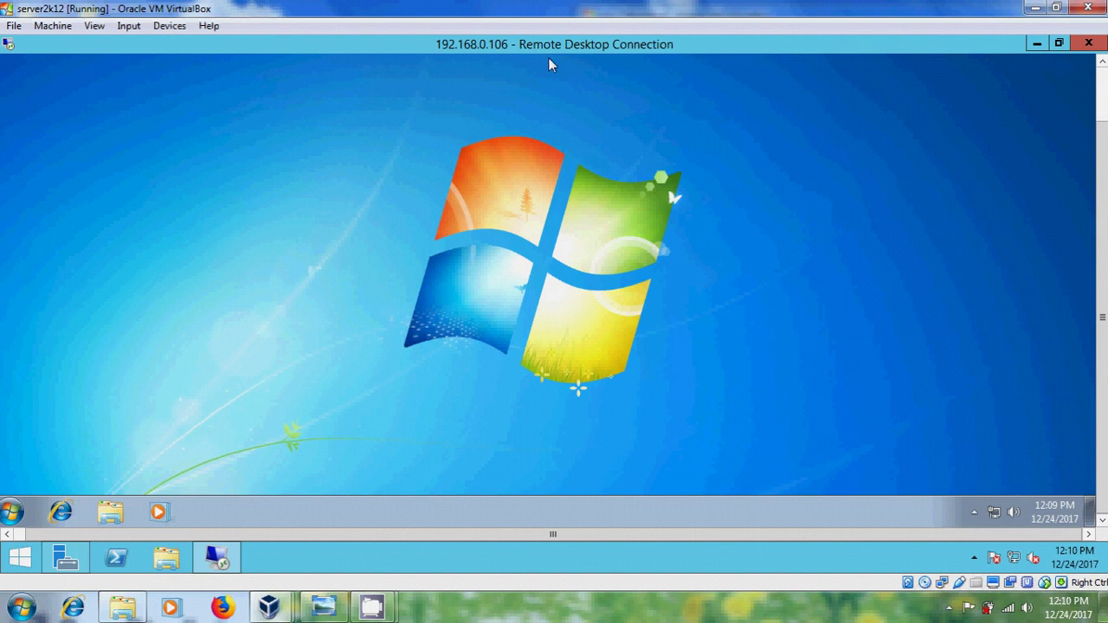
Log off the remote Windows 7 session from its Start menu.
scroll(548, 57, up, 2)
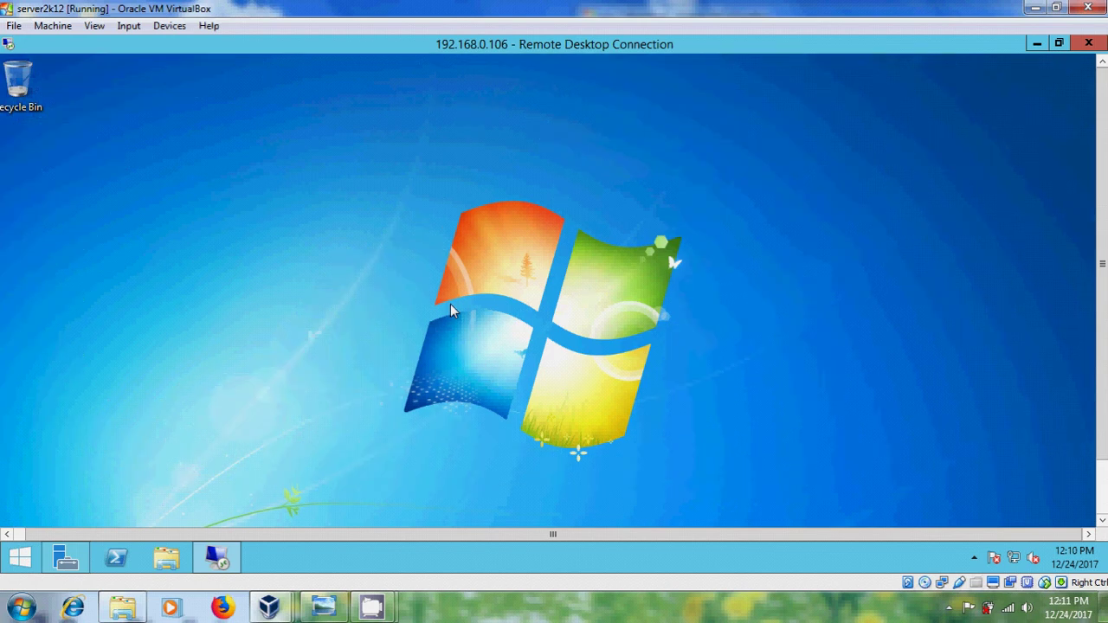
scroll(450, 304, down, 2)
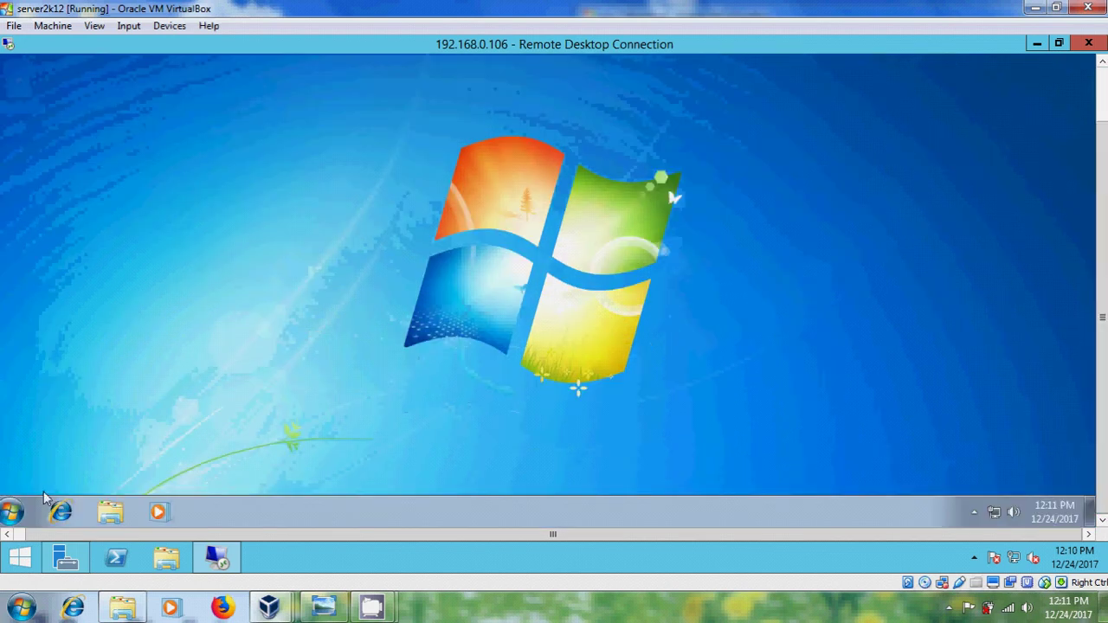
click(12, 512)
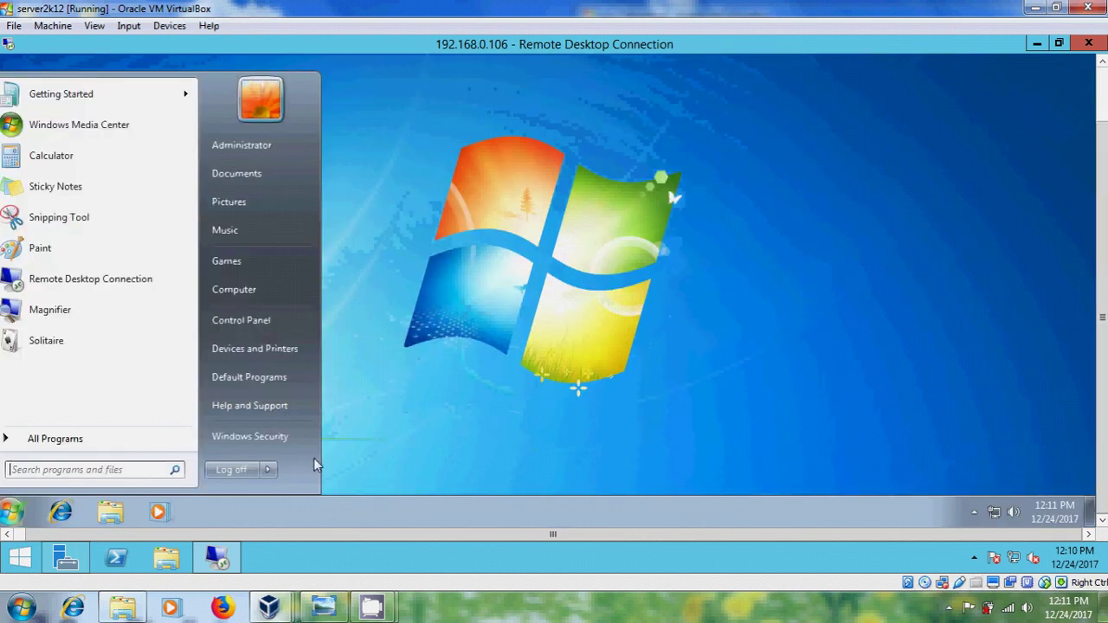
click(228, 471)
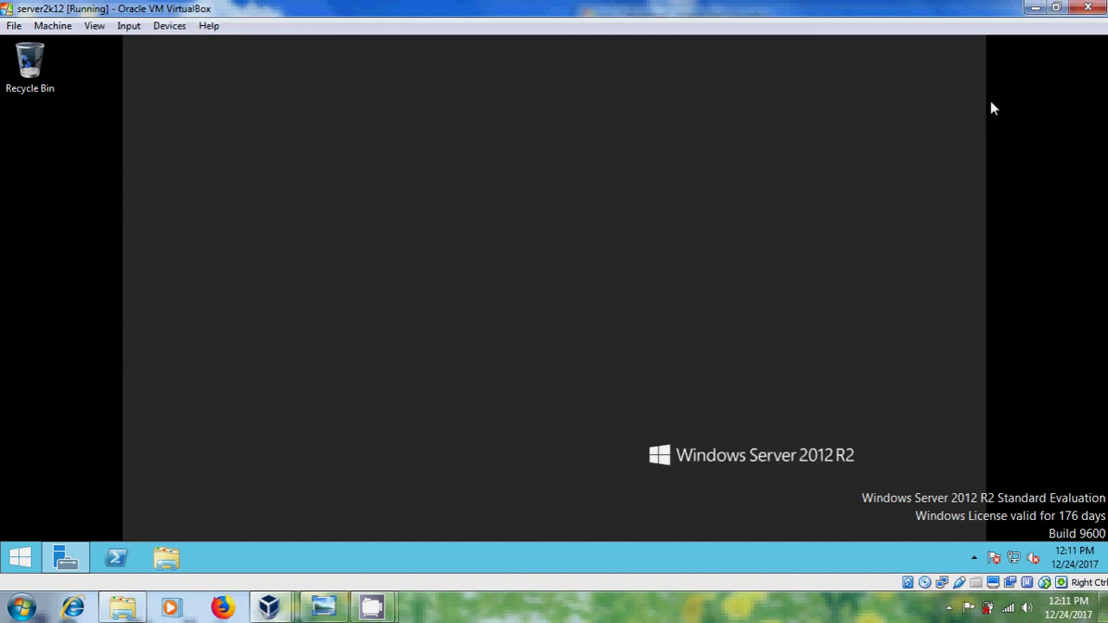
Minimize the server2k12 VirtualBox window to reveal the host desktop.
click(1035, 7)
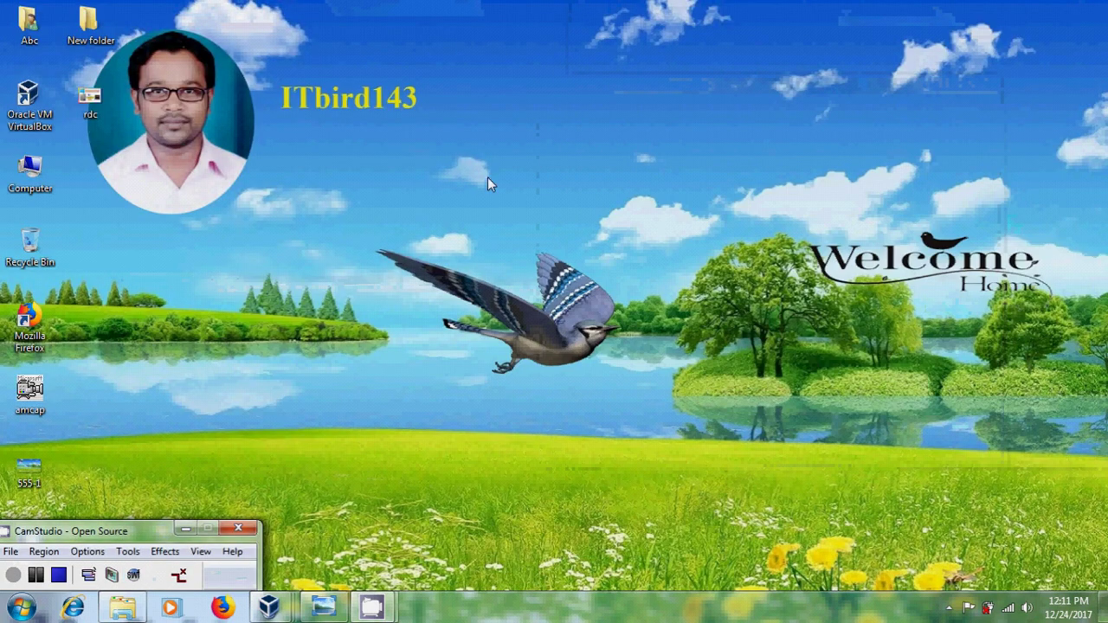